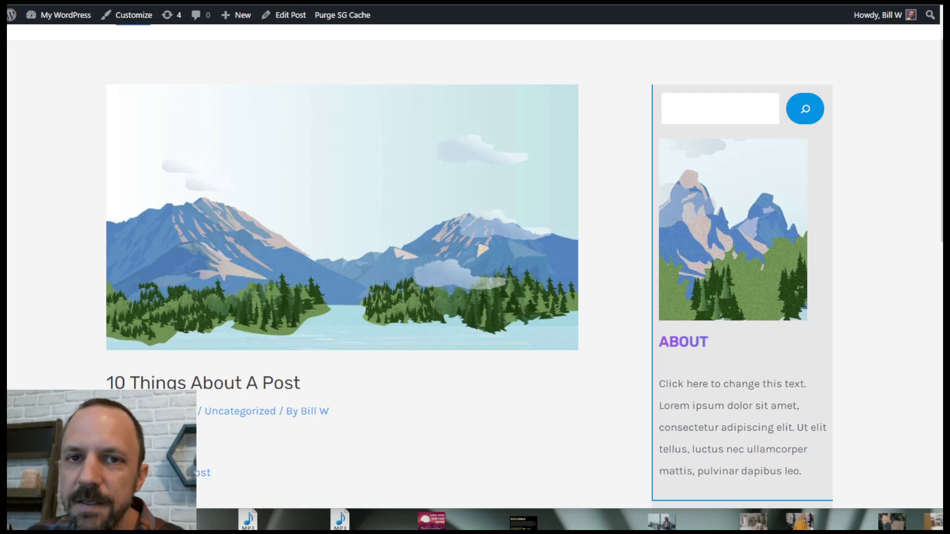
- Examine the styled sidebar beside "10 Things About A Post" and the default sidebar beside "This Is A Post" on the Template site
scroll(848, 236, down, 4)
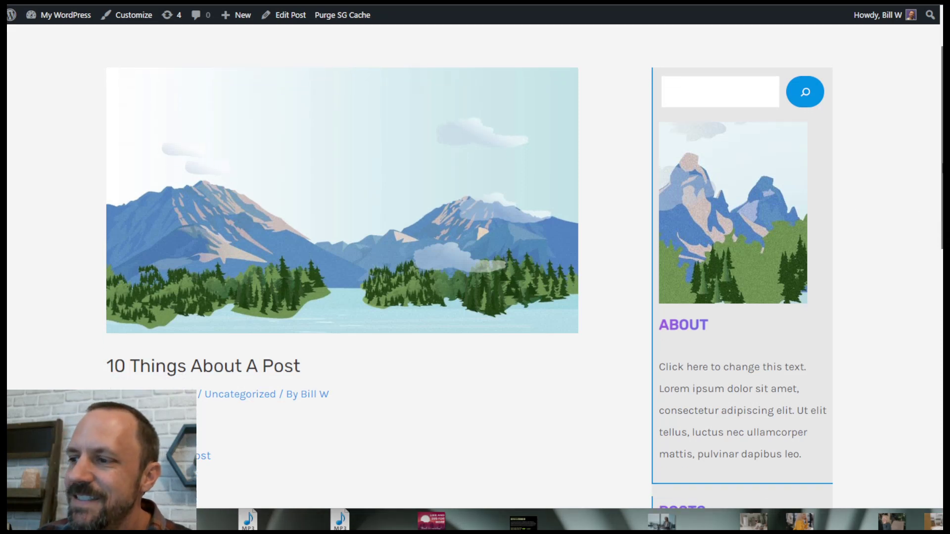
scroll(929, 324, down, 7)
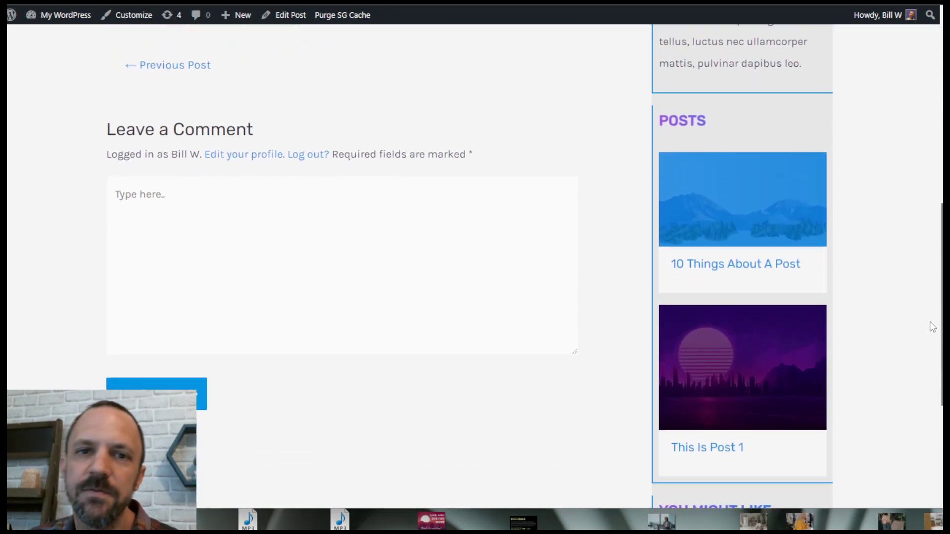
scroll(924, 395, down, 2)
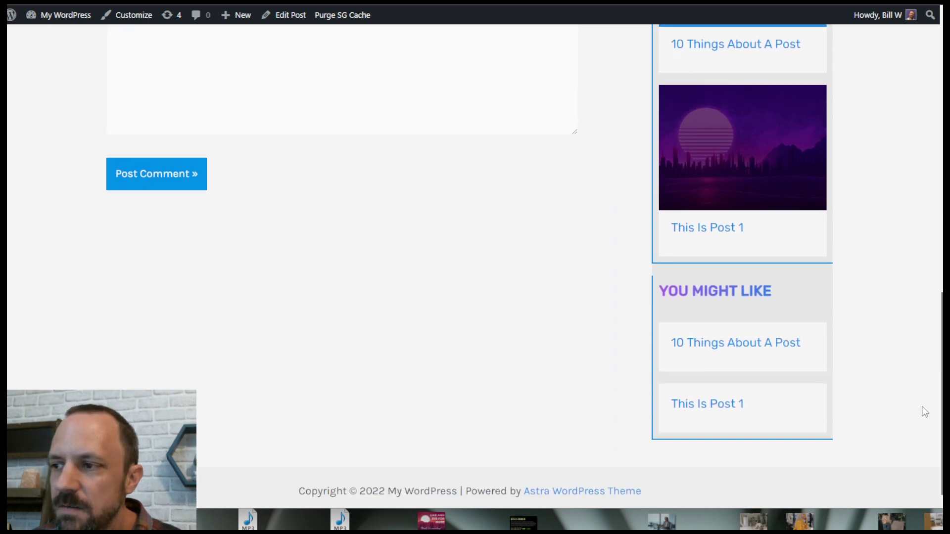
scroll(924, 297, up, 10)
scroll(921, 198, up, 3)
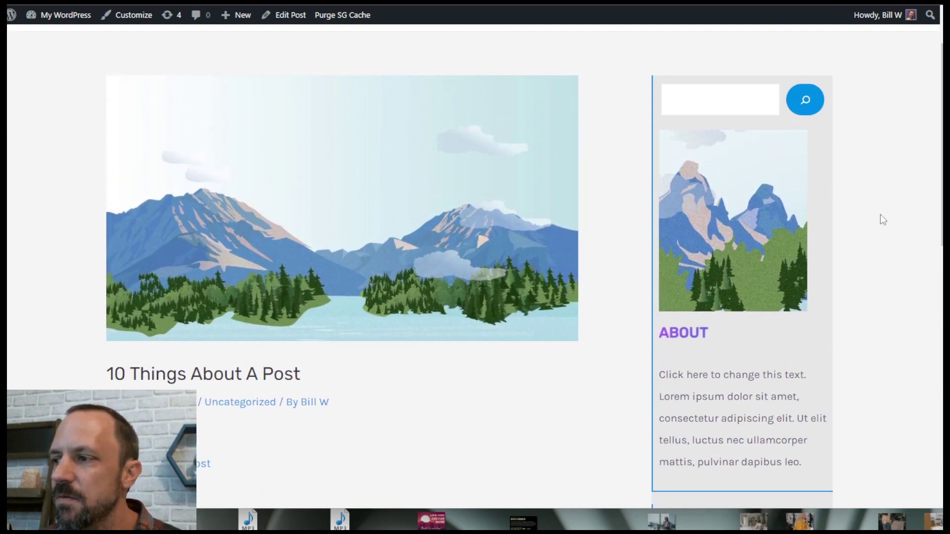
drag(938, 184, 937, 339)
scroll(912, 346, down, 1)
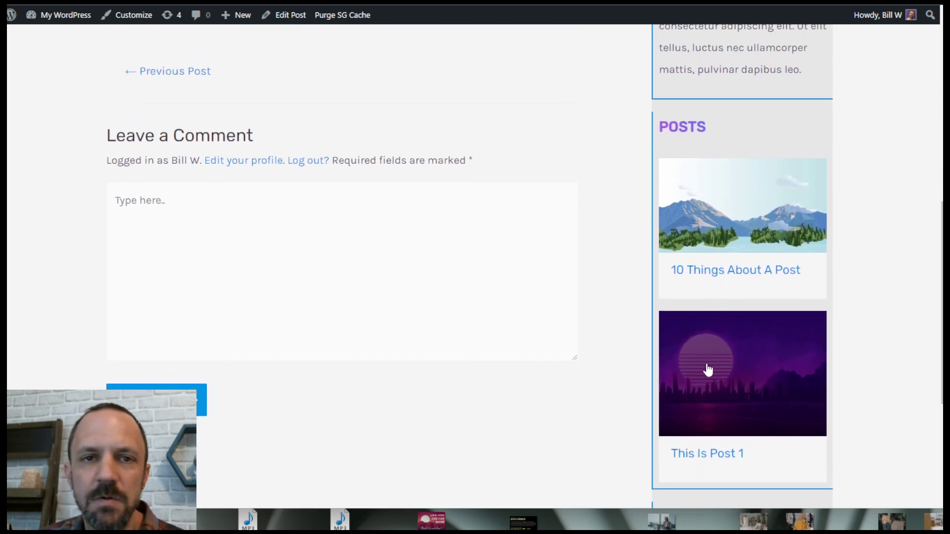
drag(938, 269, 915, 59)
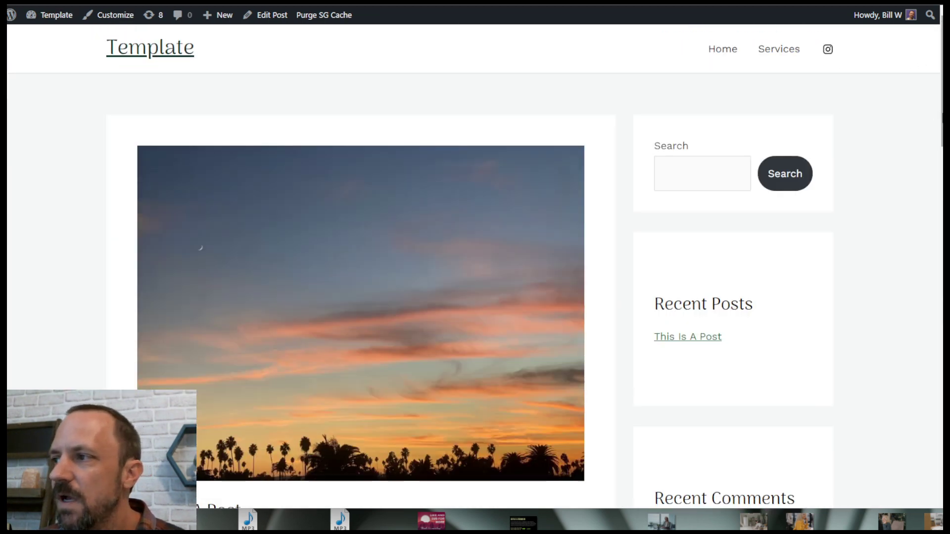
drag(941, 118, 913, 173)
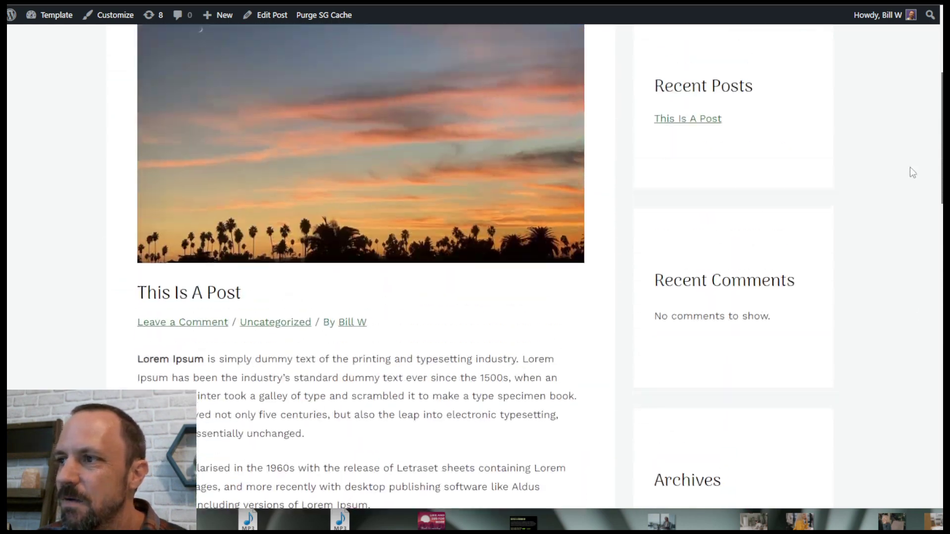
scroll(913, 173, up, 5)
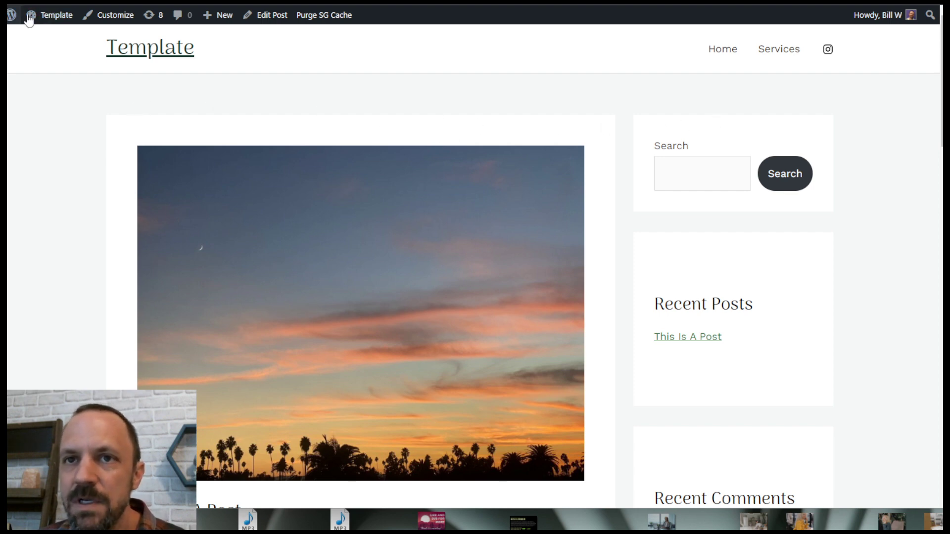
- Customize the Blog's Single Post settings to use the Full Width / Contained container layout, and publish the change
mouse_move(54, 15)
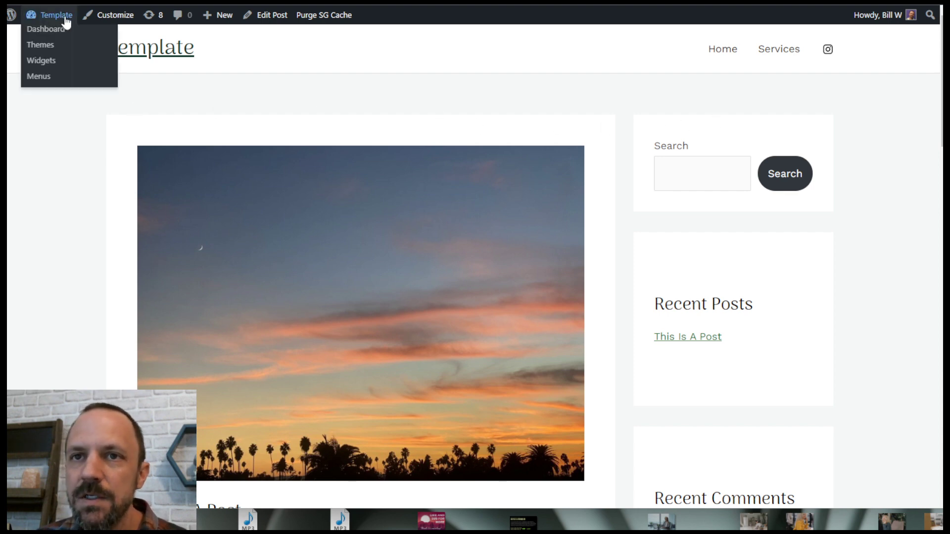
click(106, 15)
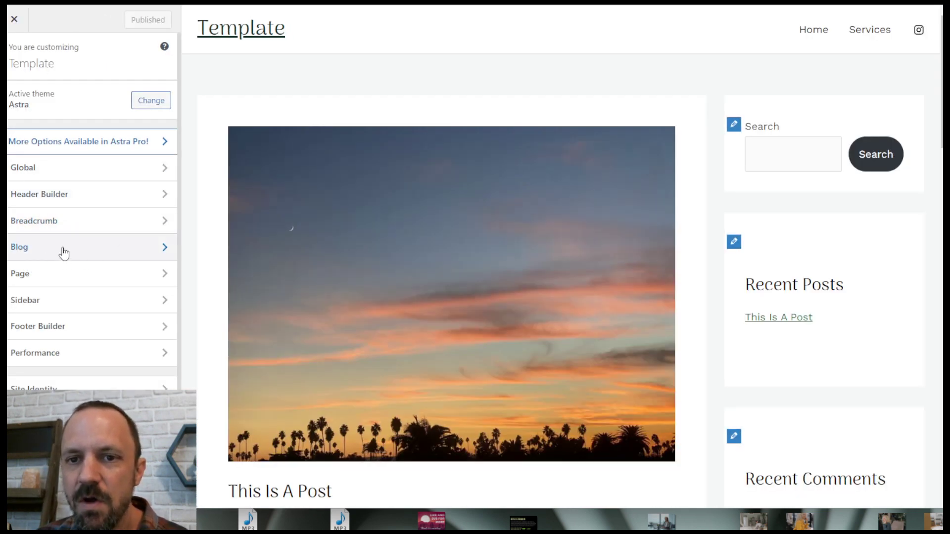
click(60, 169)
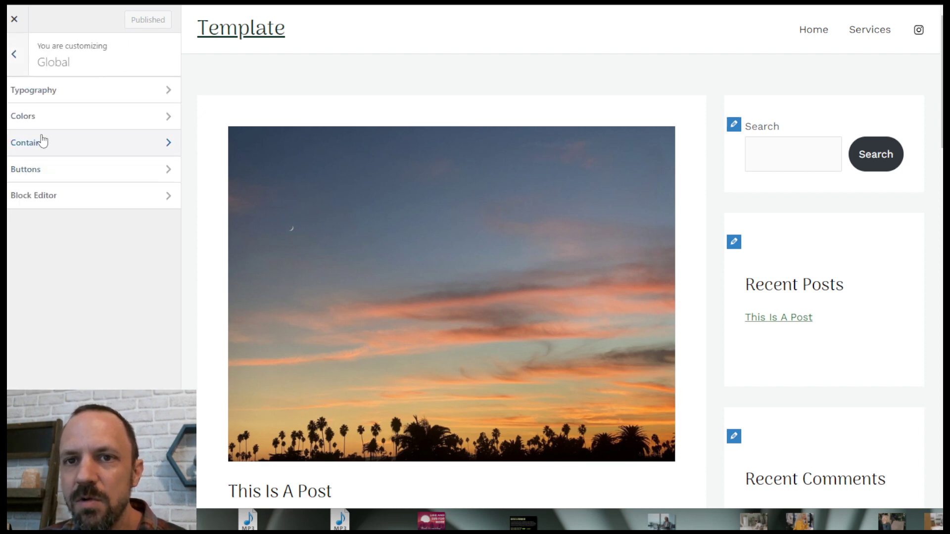
click(16, 47)
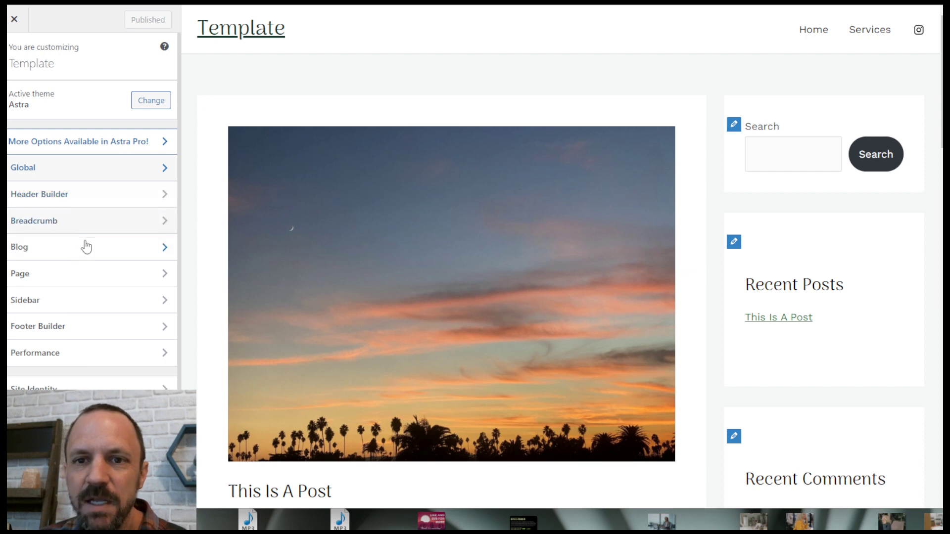
click(63, 249)
click(63, 122)
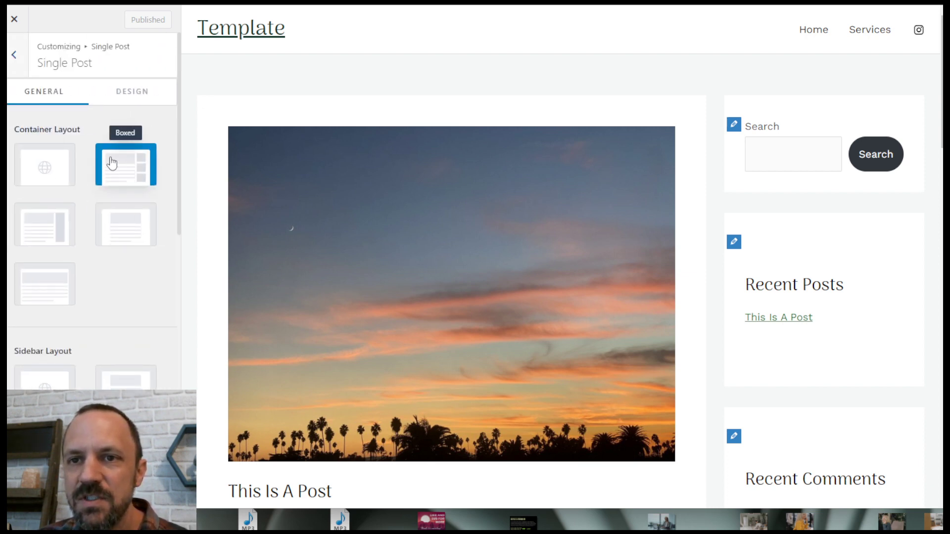
click(127, 229)
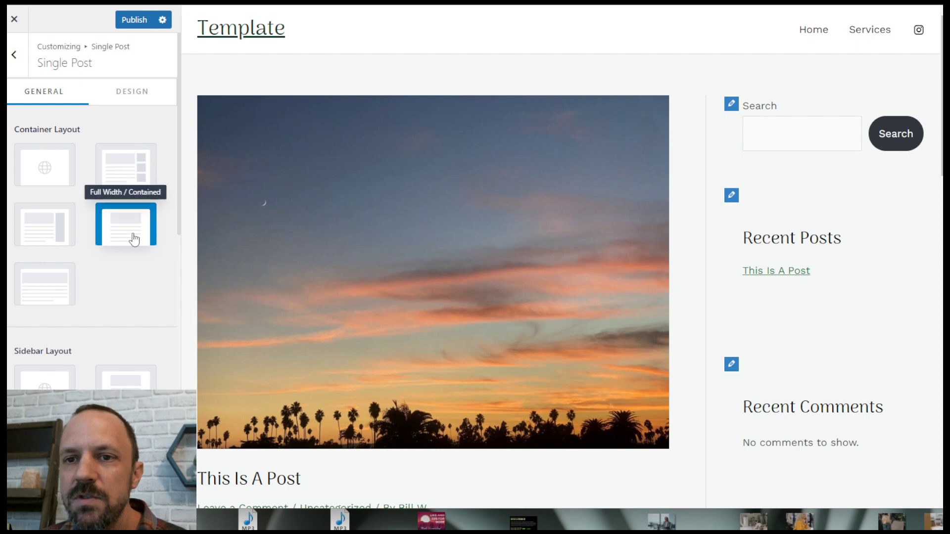
click(133, 19)
- Set the global theme Borders color to the fifth palette color, light grey, and publish the change
click(14, 59)
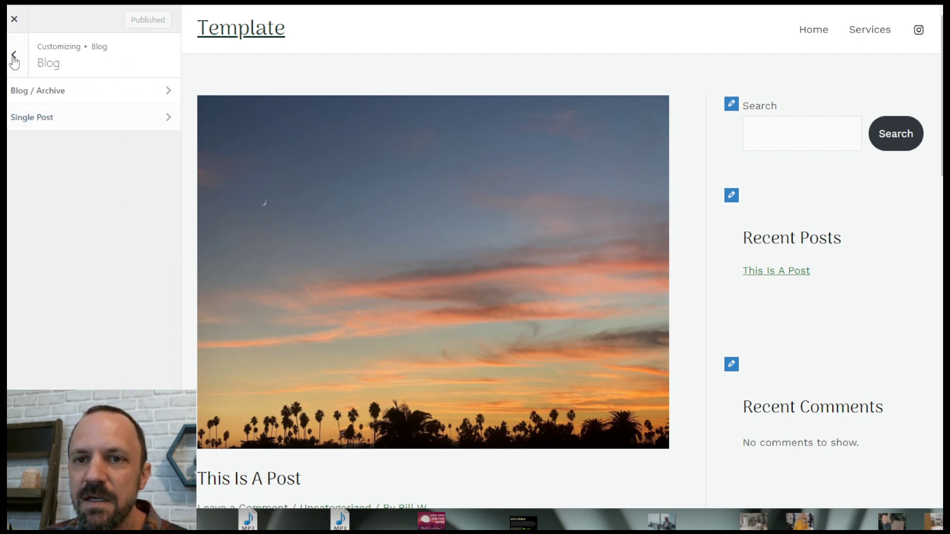
click(15, 57)
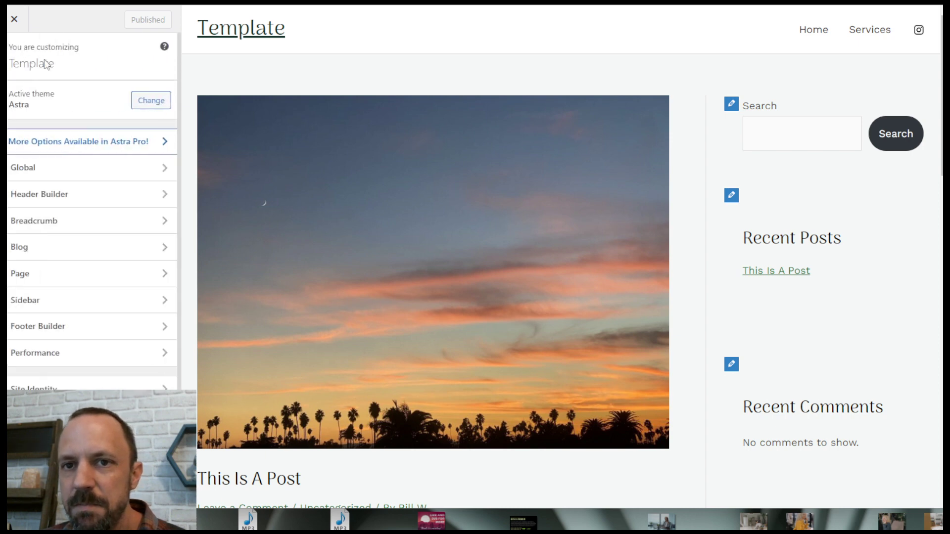
click(68, 167)
click(73, 119)
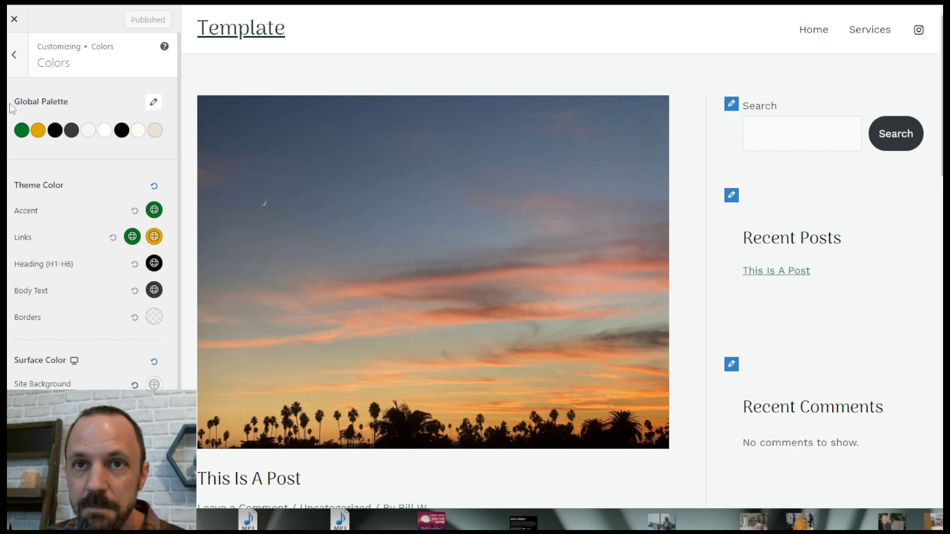
click(14, 57)
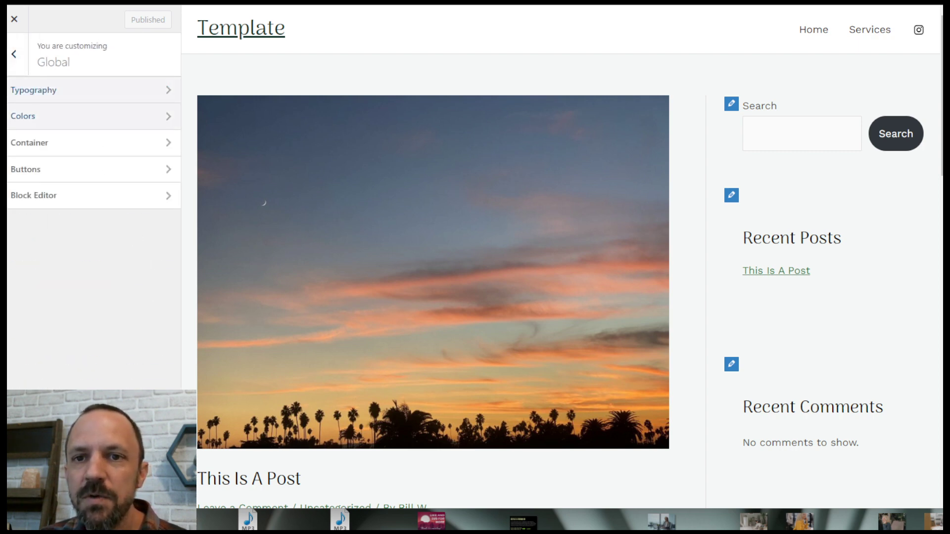
click(71, 133)
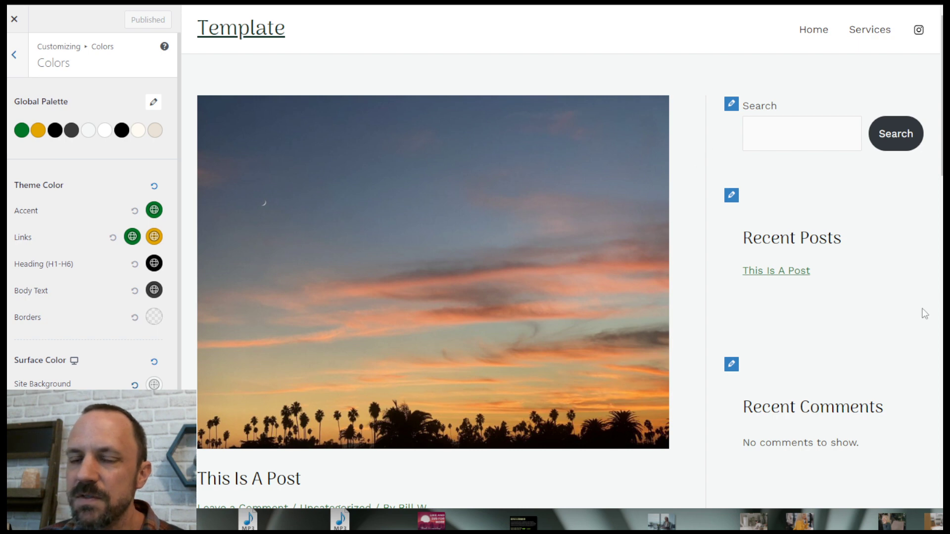
click(154, 316)
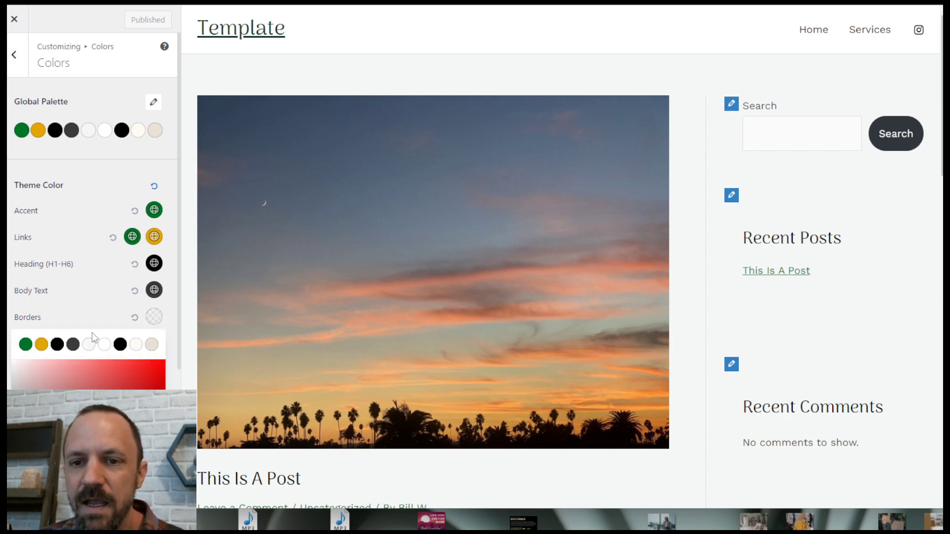
click(89, 345)
click(97, 317)
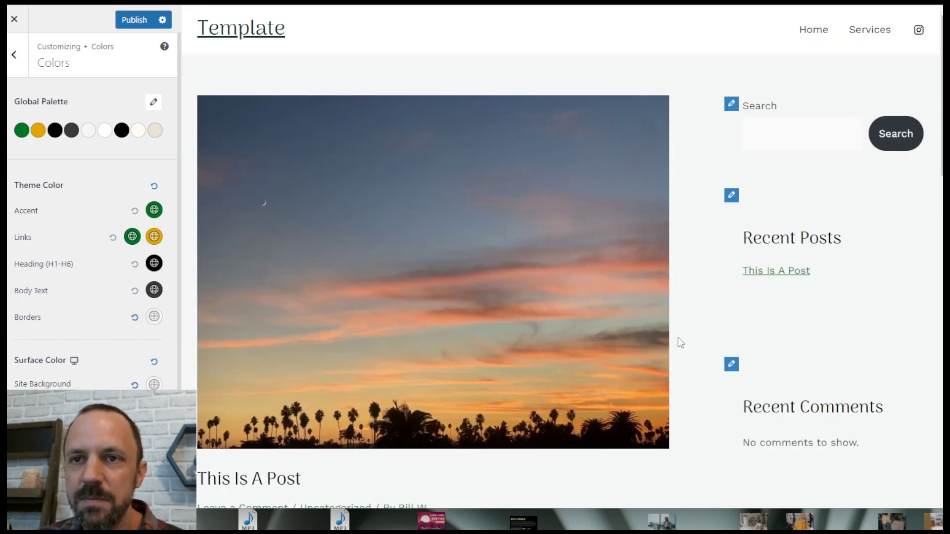
click(133, 20)
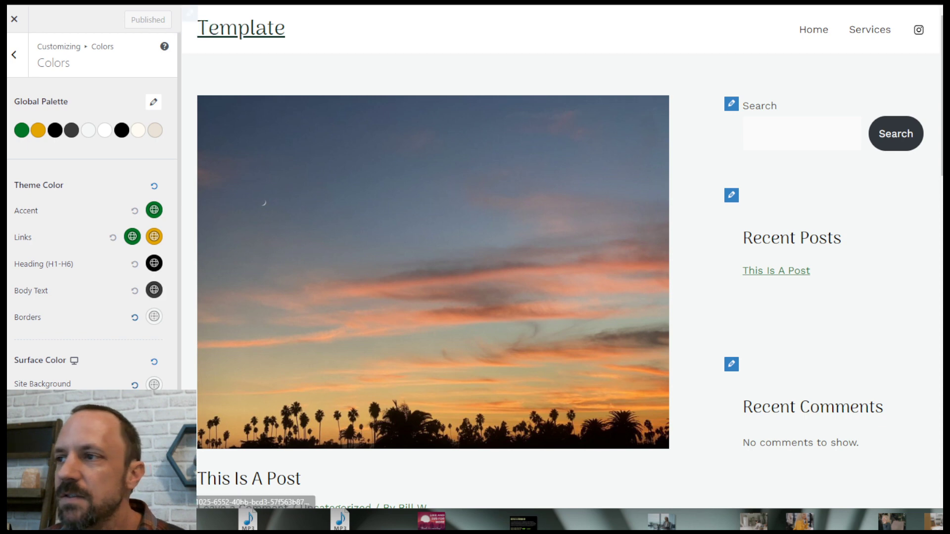
- Close the customizer and check the sidebar on the live "This Is A Post" page
click(20, 59)
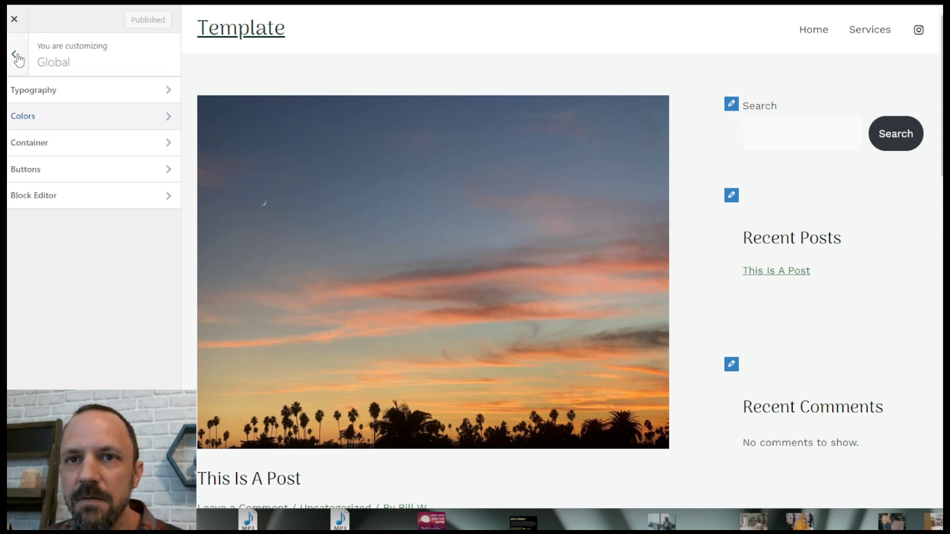
click(19, 58)
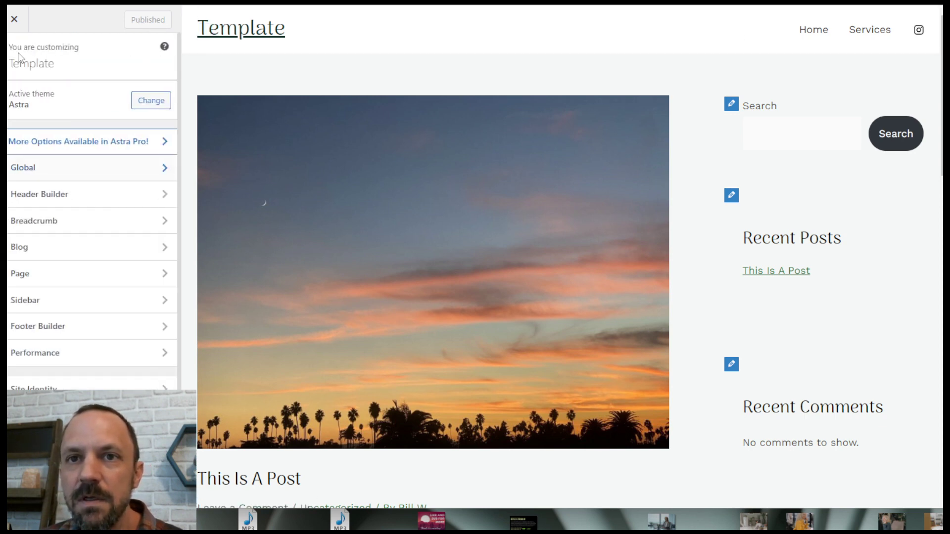
click(15, 19)
mouse_move(50, 22)
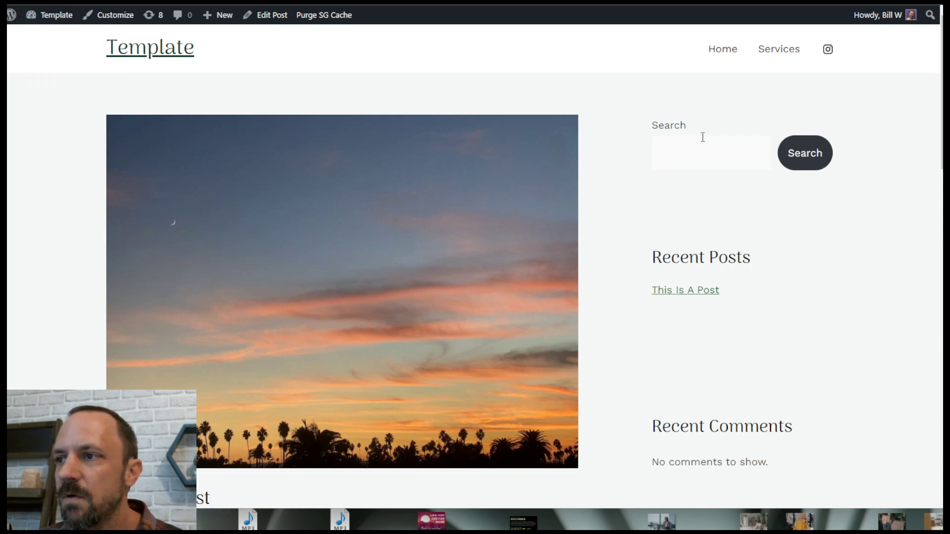
scroll(475, 268, down, 5)
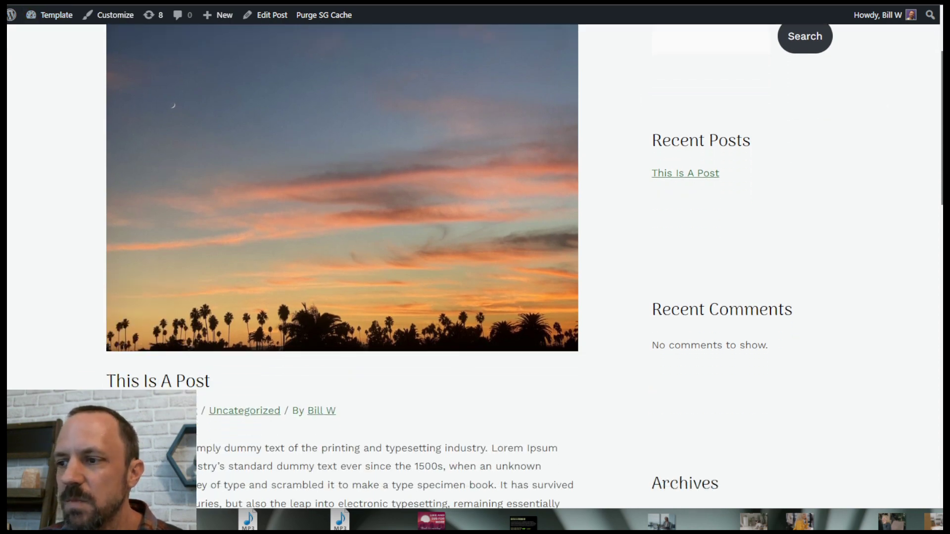
scroll(475, 267, up, 4)
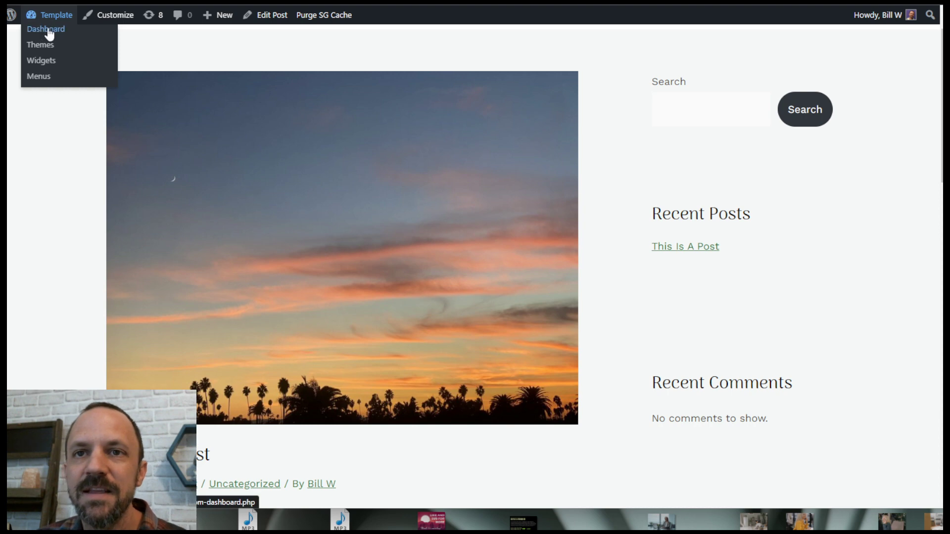
- Go to the site's dashboard and open the Widgets editor under Appearance
click(46, 31)
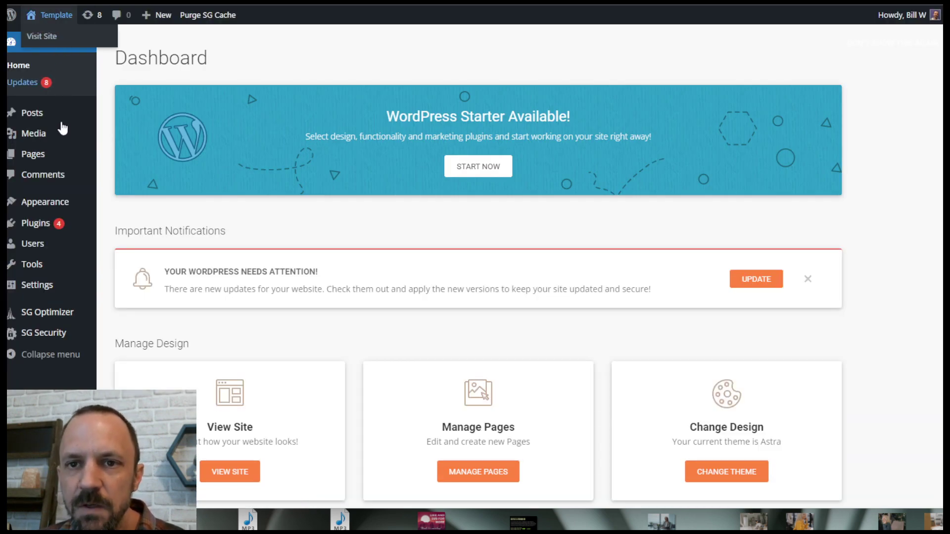
mouse_move(50, 205)
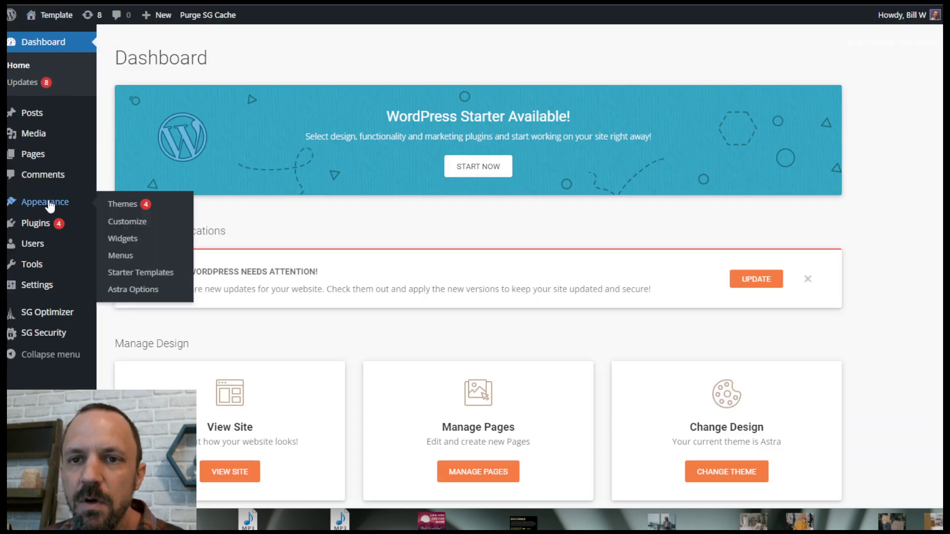
click(123, 239)
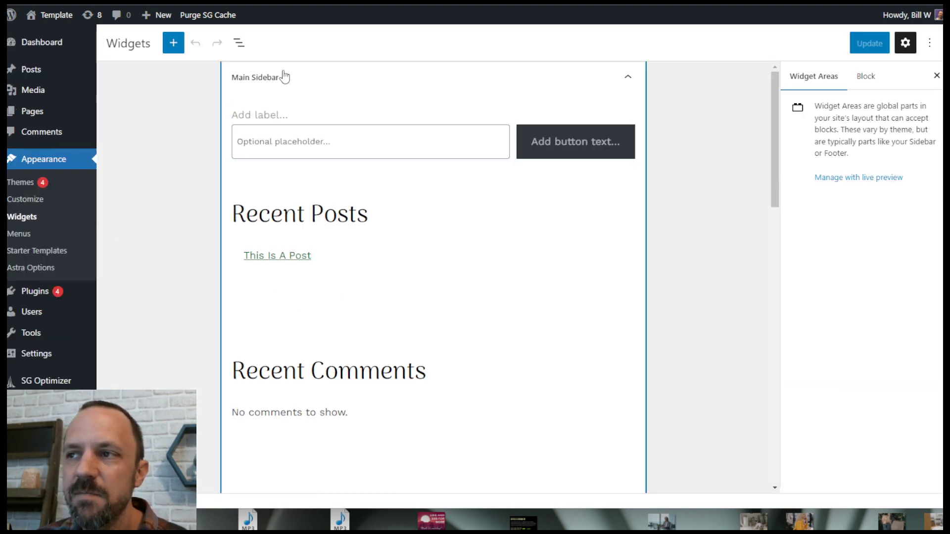
mouse_move(778, 109)
mouse_down()
mouse_move(778, 237)
mouse_move(786, 105)
mouse_up()
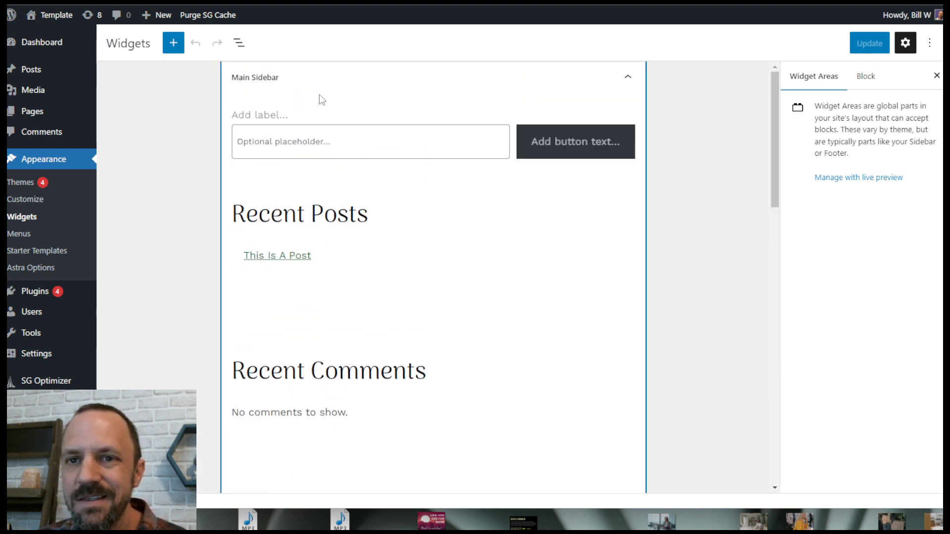
- Expand the Main Sidebar in the block list view and inspect each of its legacy widgets, from Search through Meta
click(239, 43)
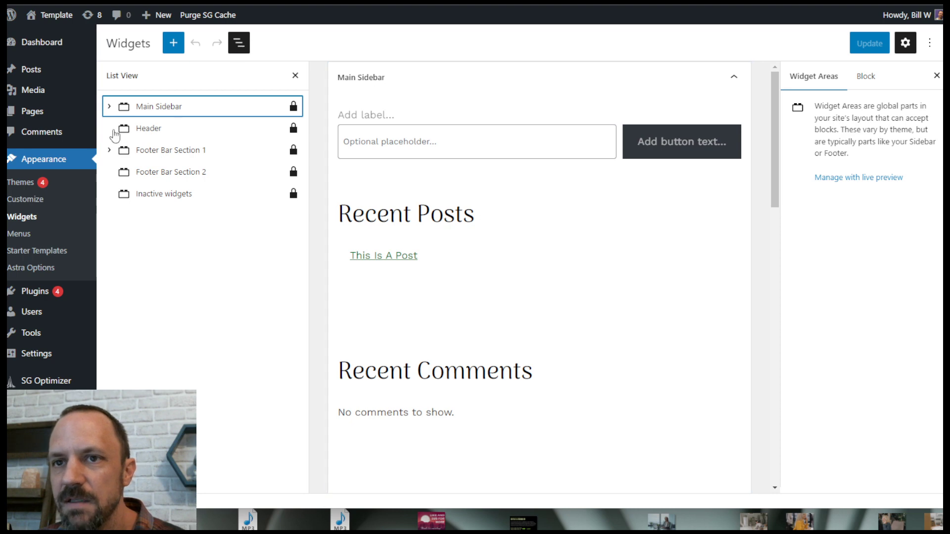
click(110, 107)
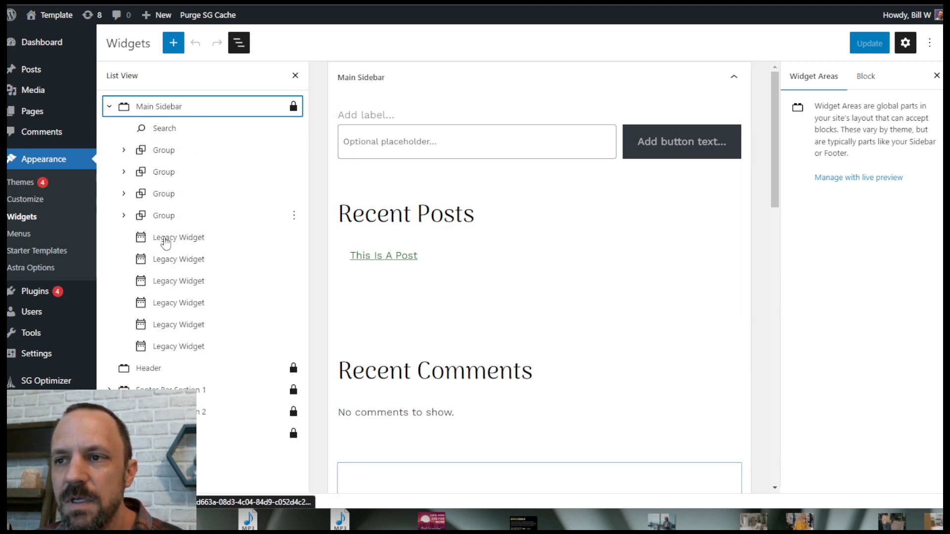
click(157, 245)
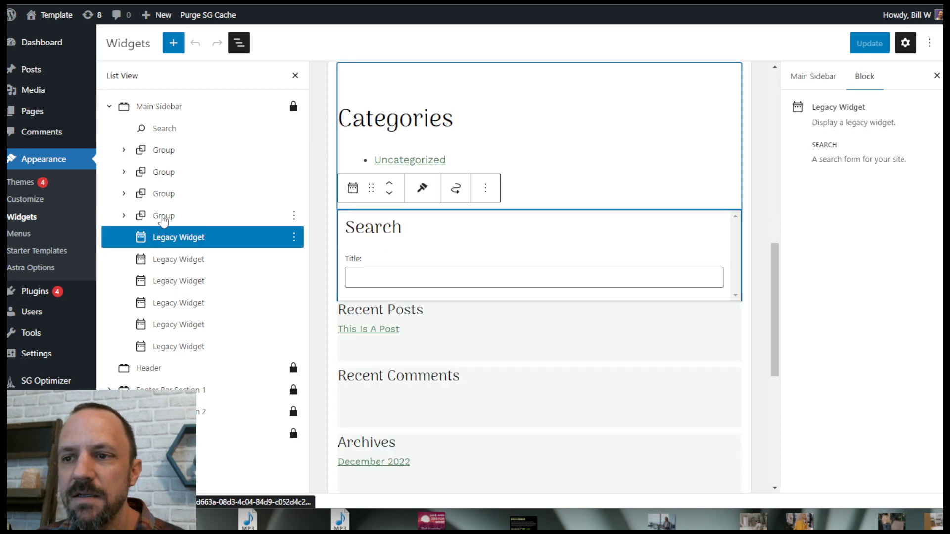
click(166, 262)
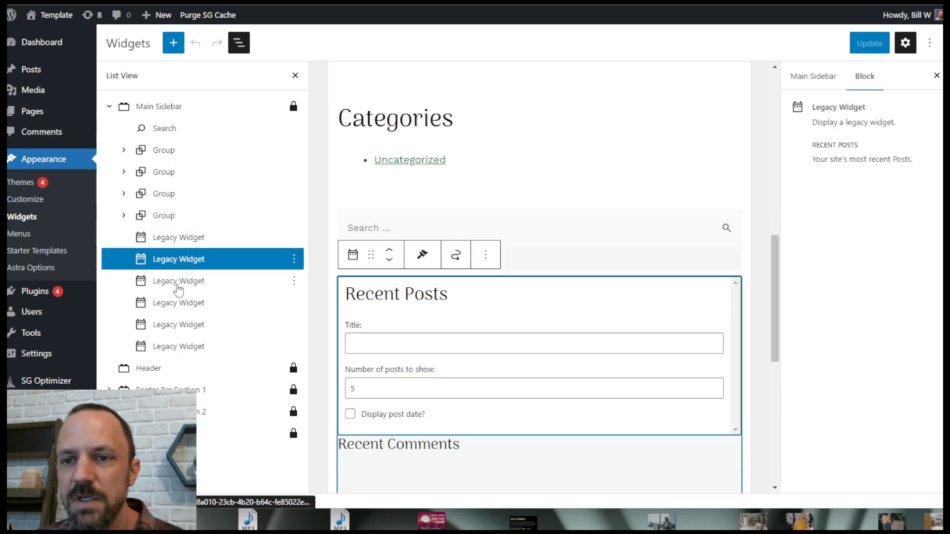
click(171, 282)
click(175, 307)
click(178, 329)
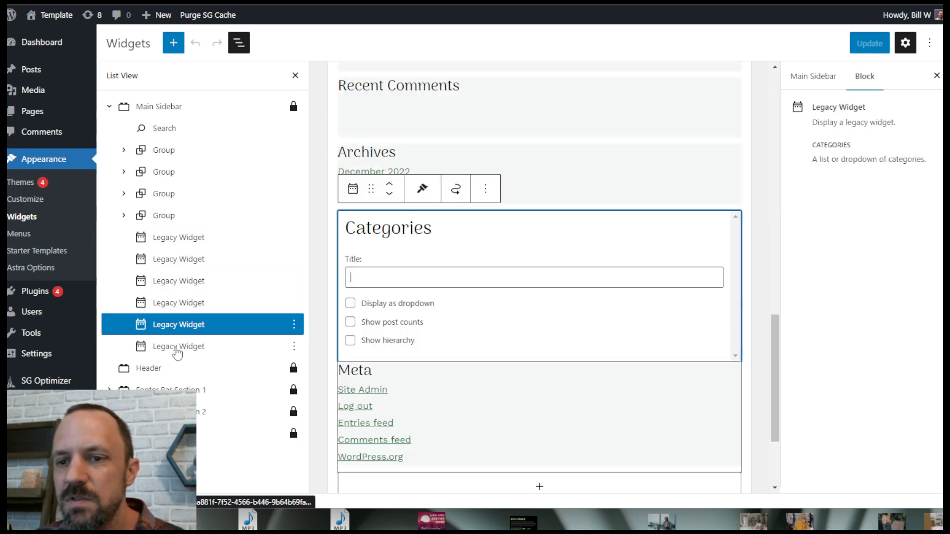
click(178, 350)
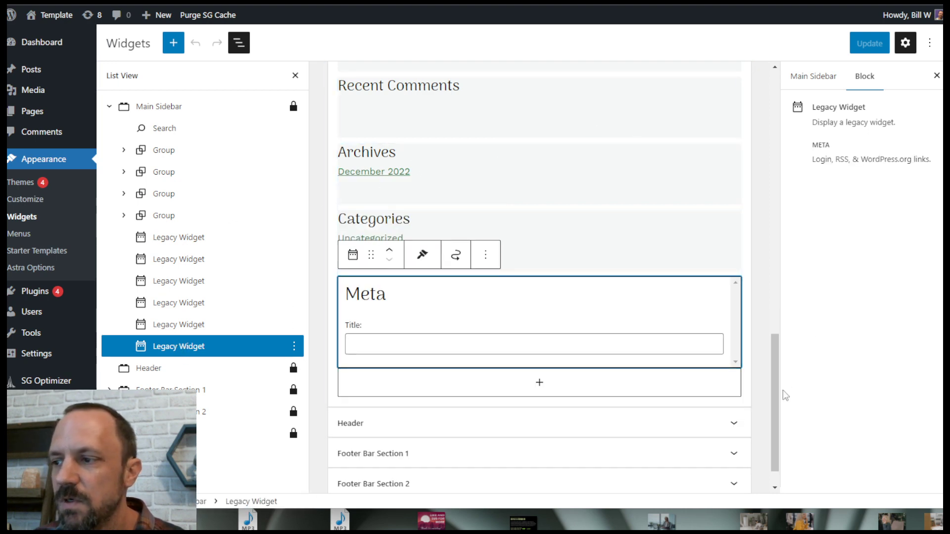
- Inspect the Main Sidebar's group blocks one after another to see which sidebar section each one holds
drag(776, 392, 791, 226)
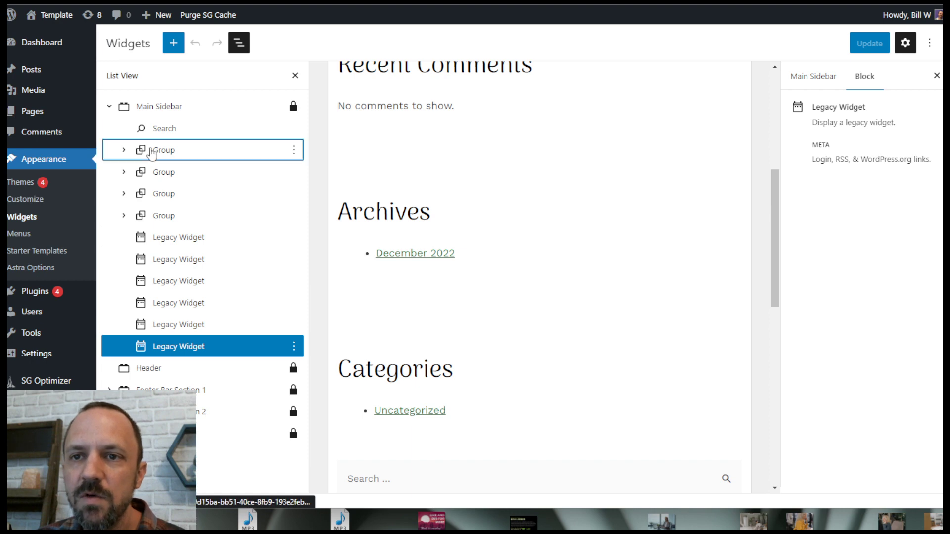
click(151, 151)
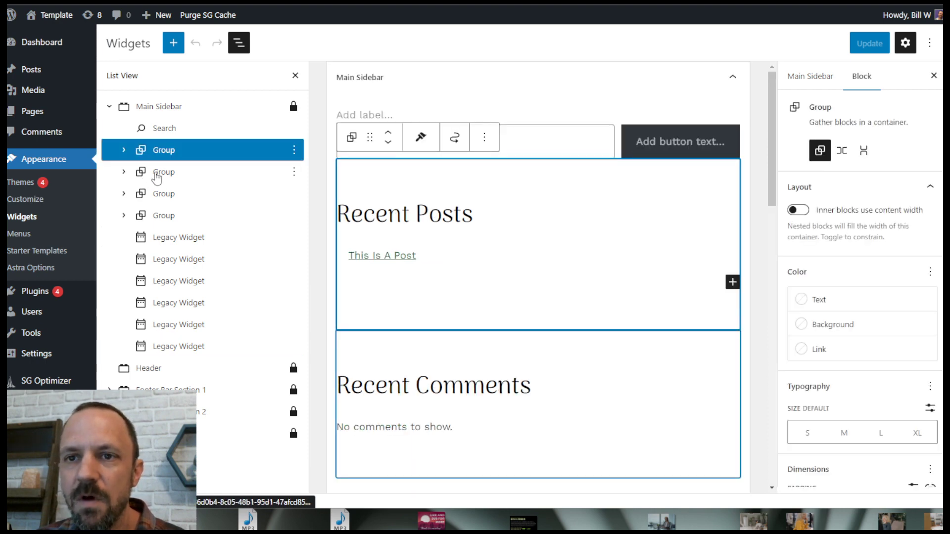
click(156, 174)
click(150, 195)
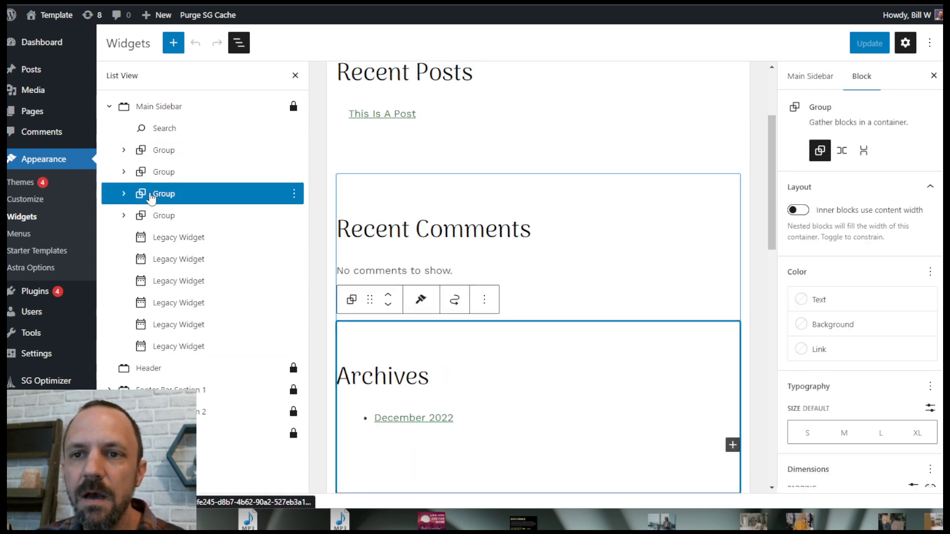
click(146, 216)
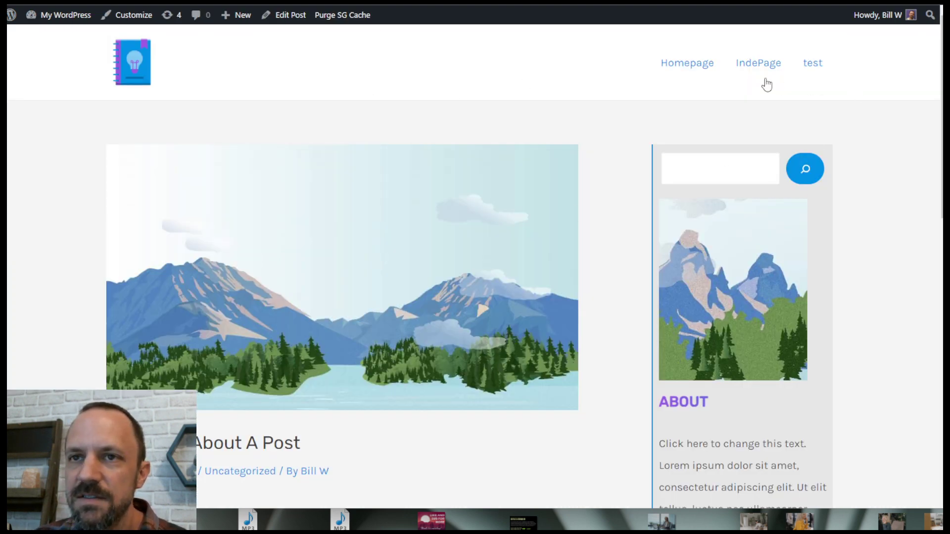
- Go from the finished example post to the My WordPress site's dashboard and open its Widgets editor
mouse_move(64, 15)
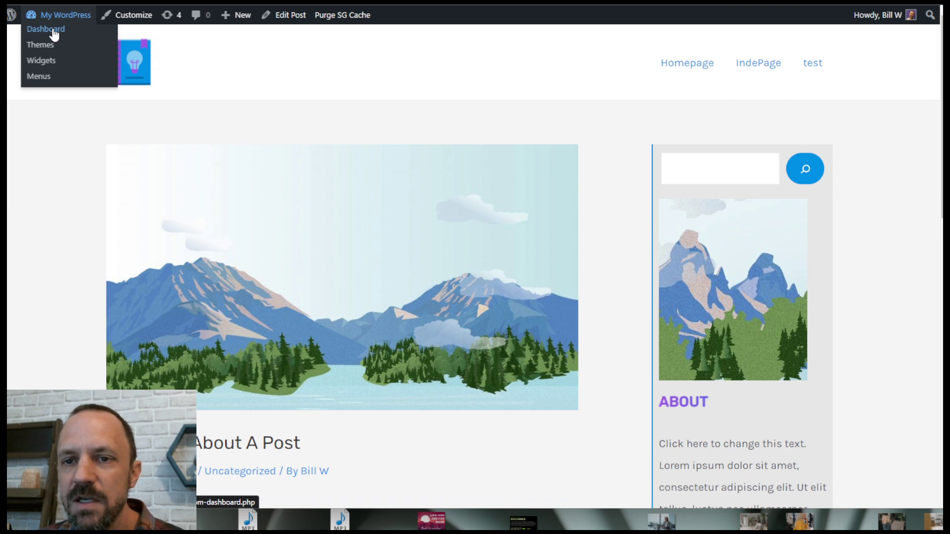
click(54, 34)
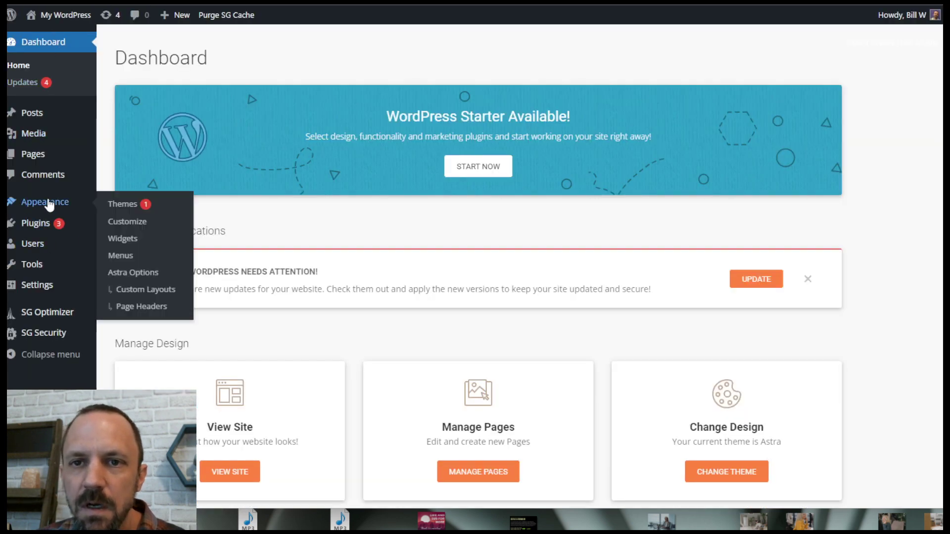
right_click(74, 203)
click(79, 205)
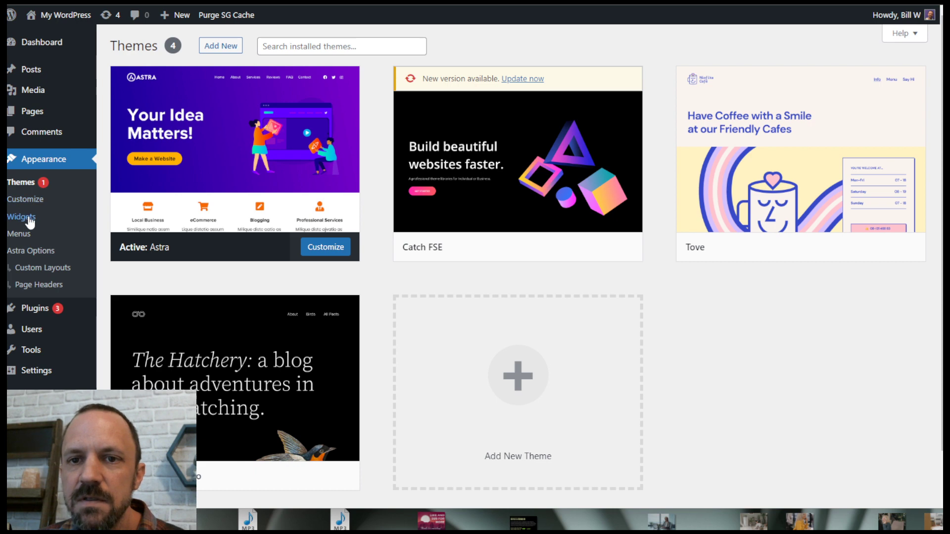
click(29, 217)
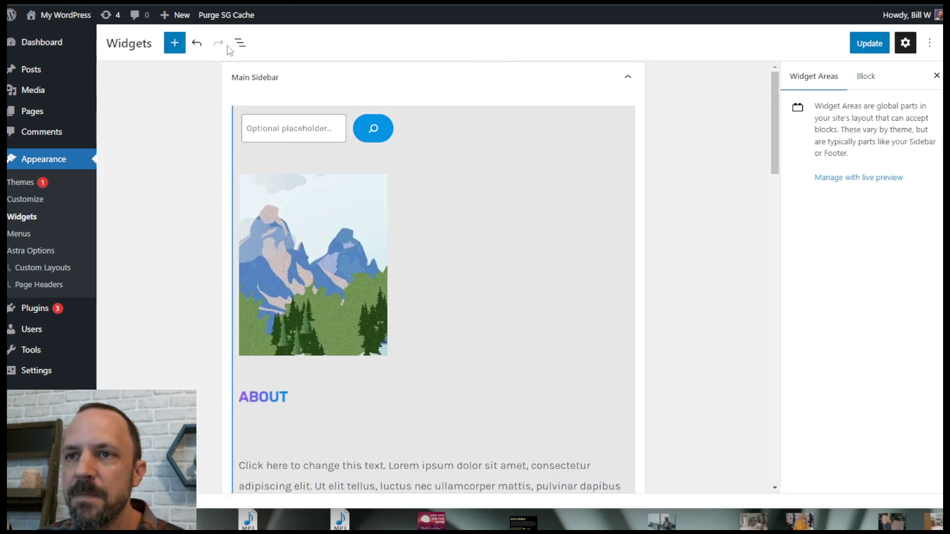
- Show the block list view and expand the Main Sidebar and its outer container down to the inner containers
click(240, 43)
click(172, 106)
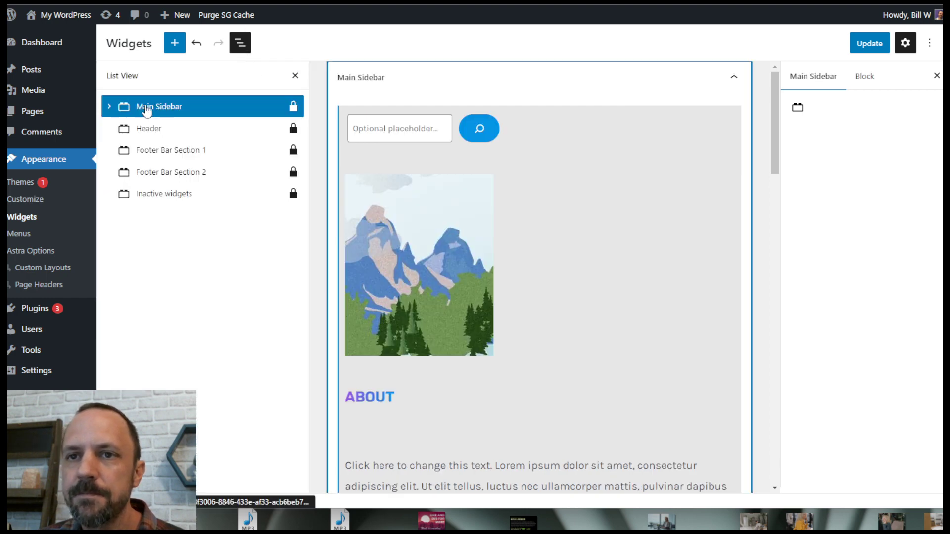
click(109, 107)
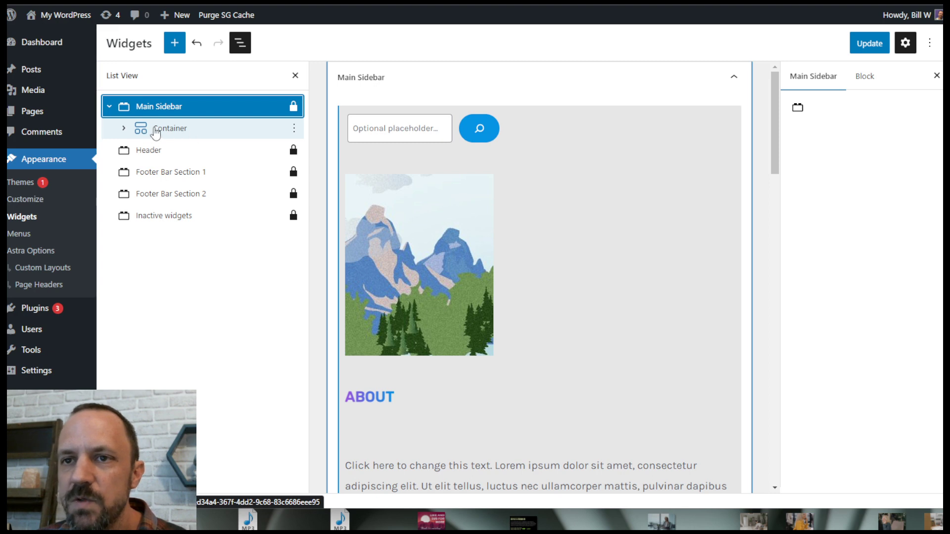
click(124, 128)
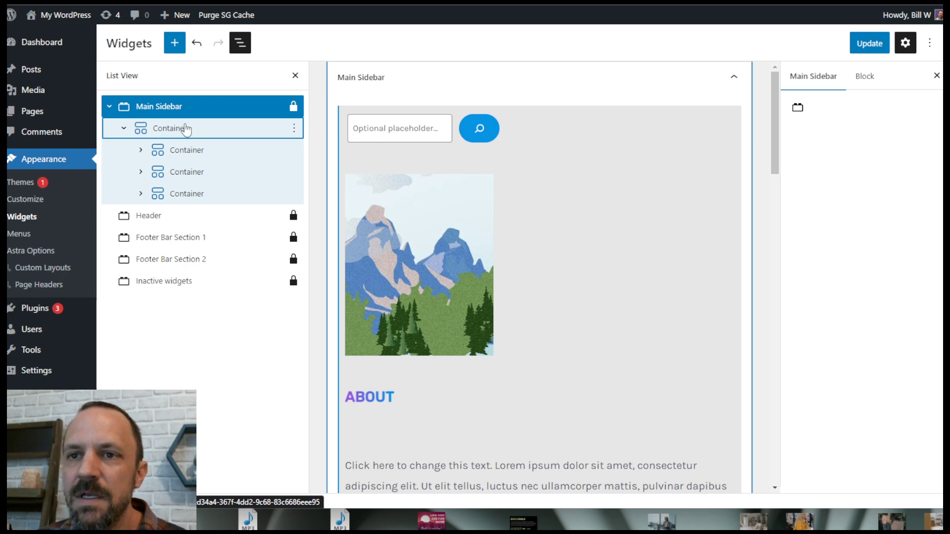
- Select the outer sidebar container, review its contents in the preview, and check its background style settings
click(147, 133)
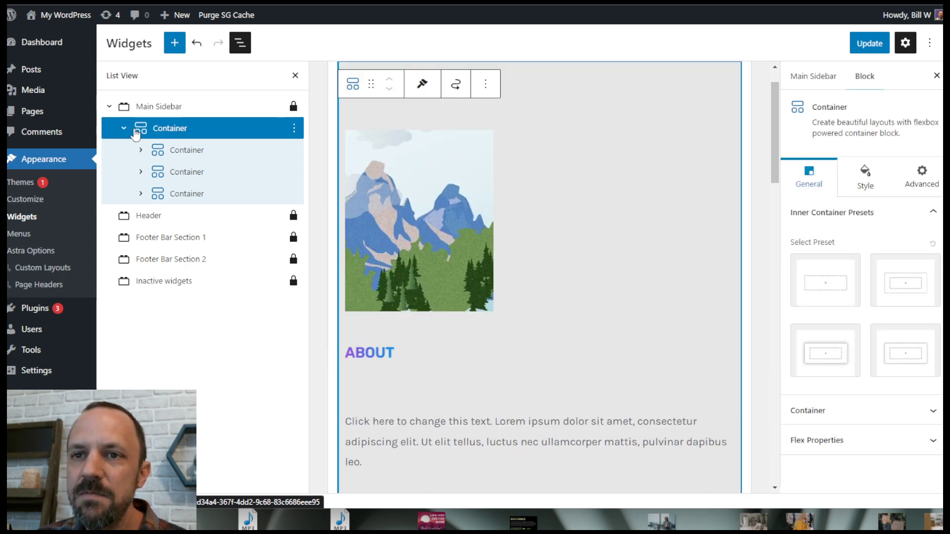
drag(773, 102, 784, 156)
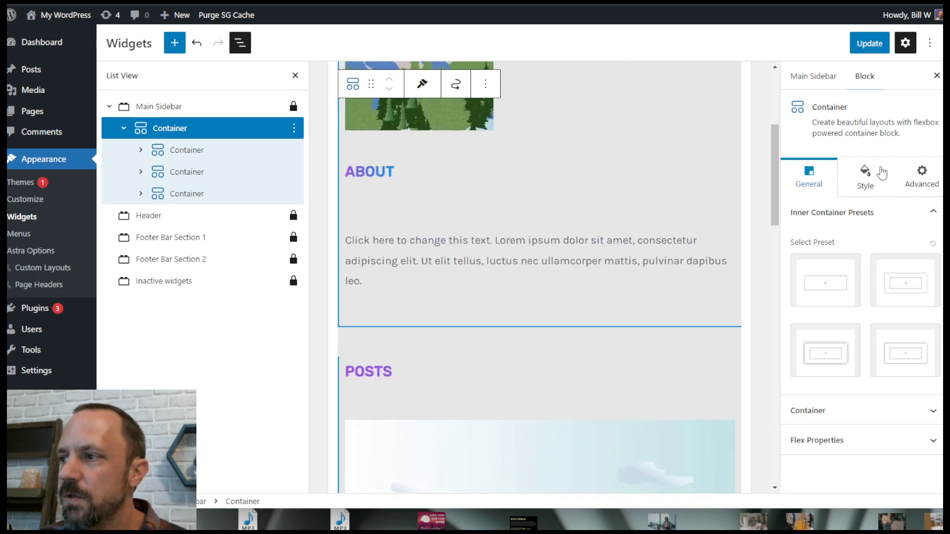
click(860, 186)
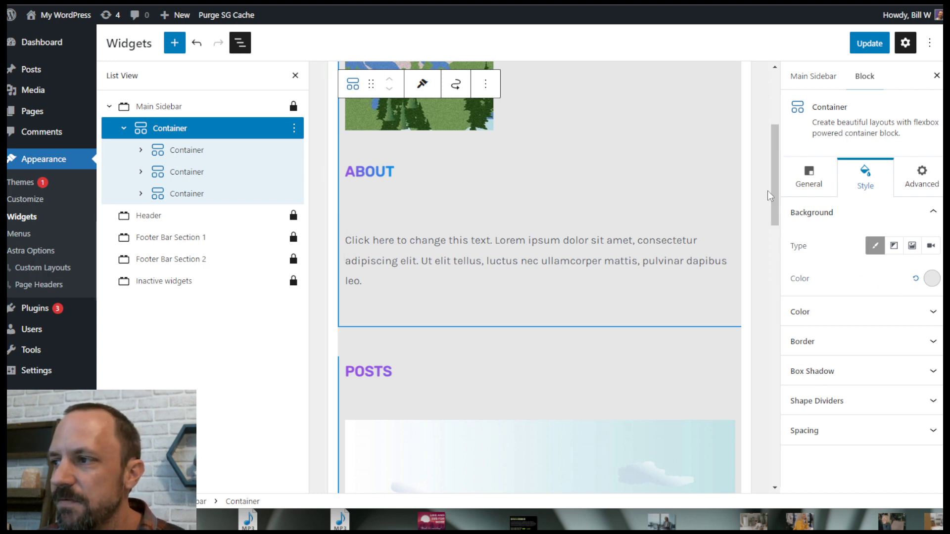
scroll(771, 188, up, 4)
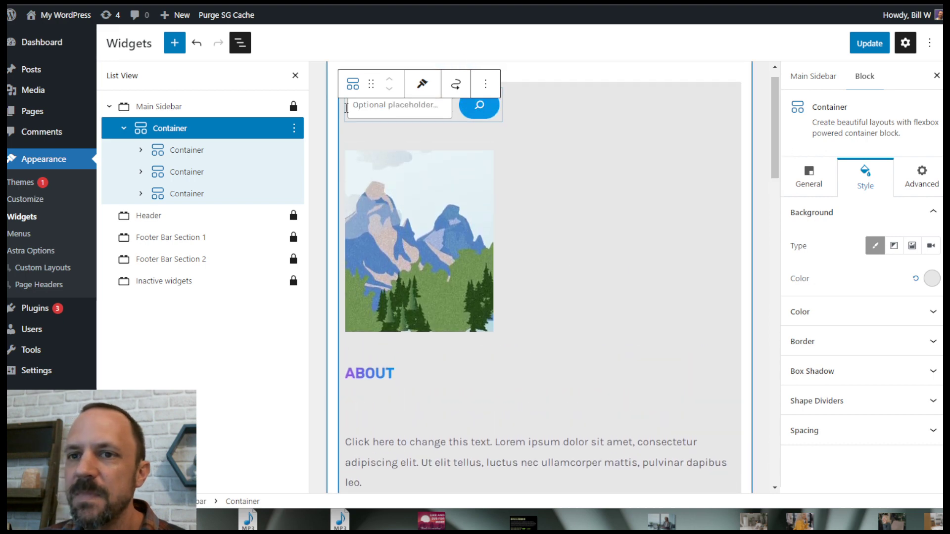
- Review the outer container's general settings, covering its container width options and its flex properties
click(143, 132)
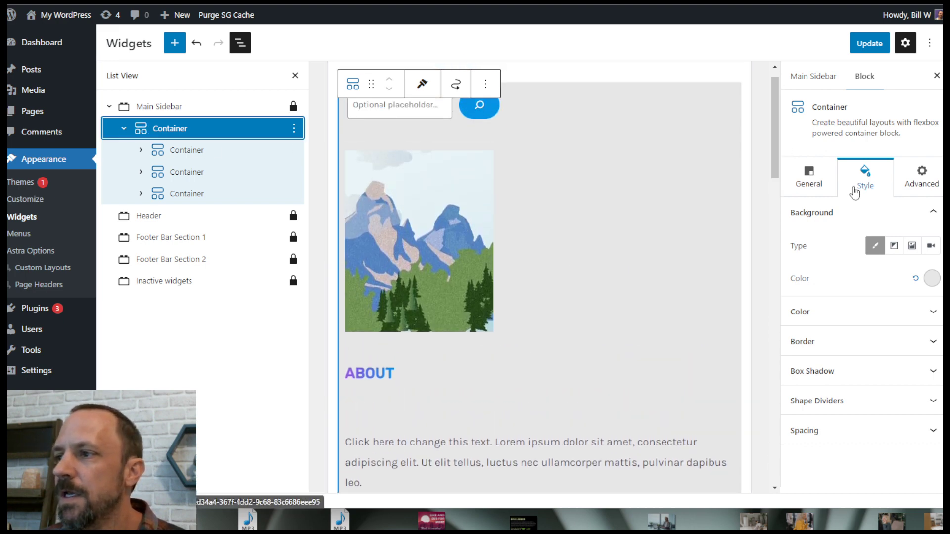
click(815, 178)
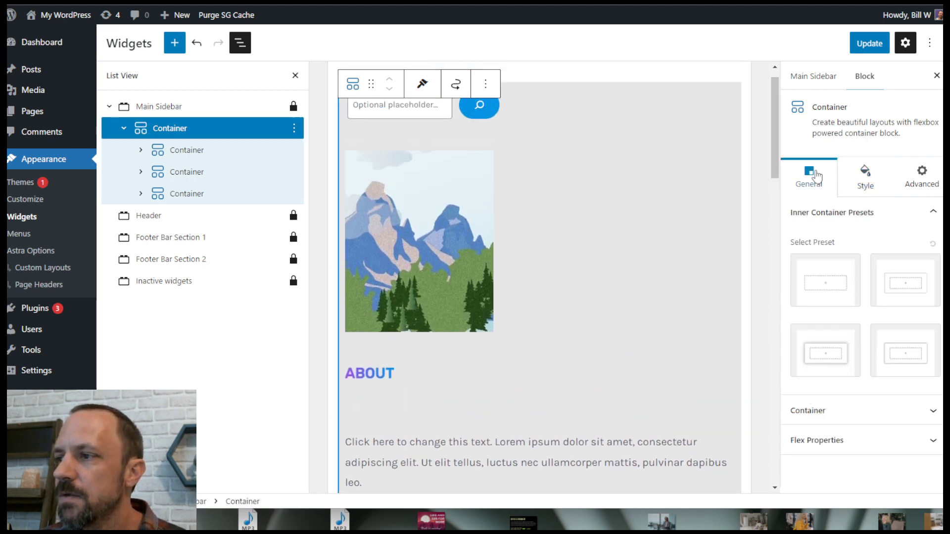
click(831, 411)
scroll(855, 342, down, 1)
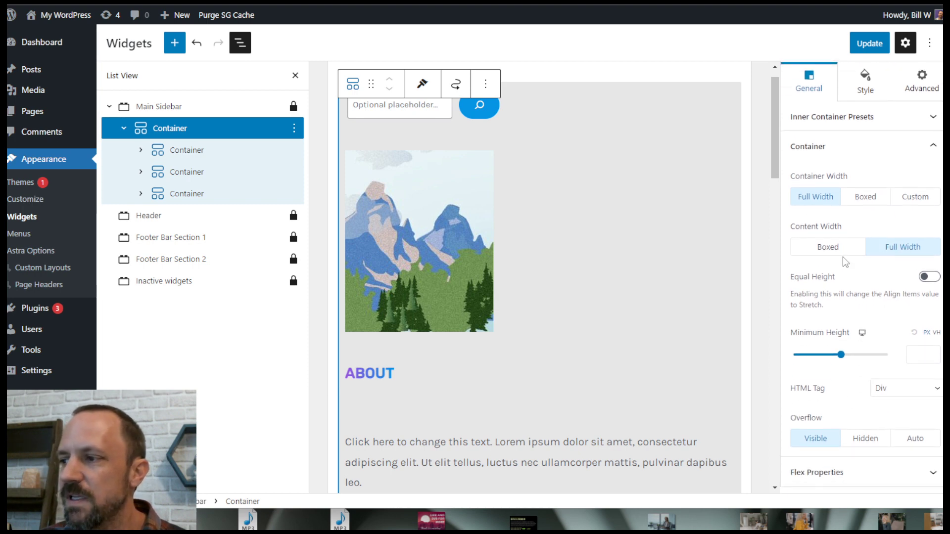
click(857, 472)
scroll(823, 322, down, 1)
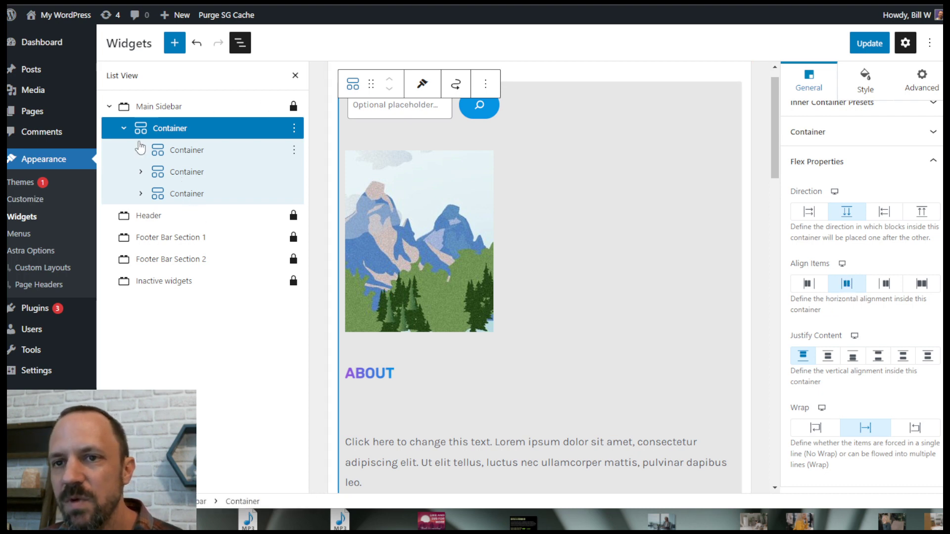
- Expand the first inner container and inspect its Search, Image and Heading blocks in turn
click(166, 151)
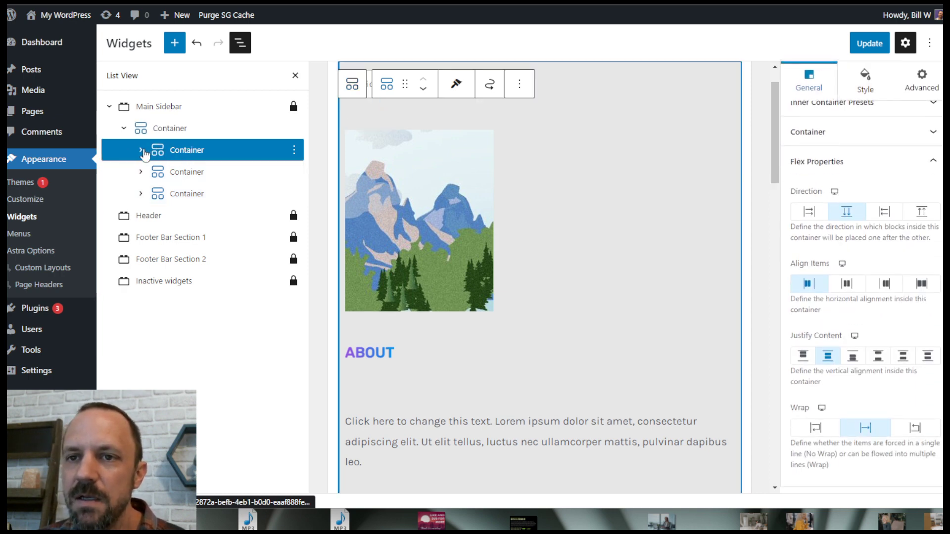
click(141, 151)
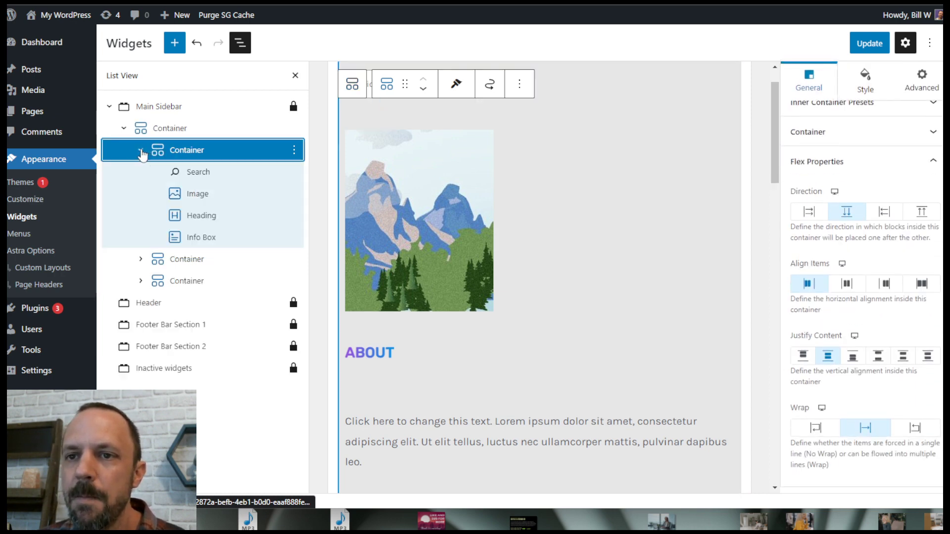
click(198, 174)
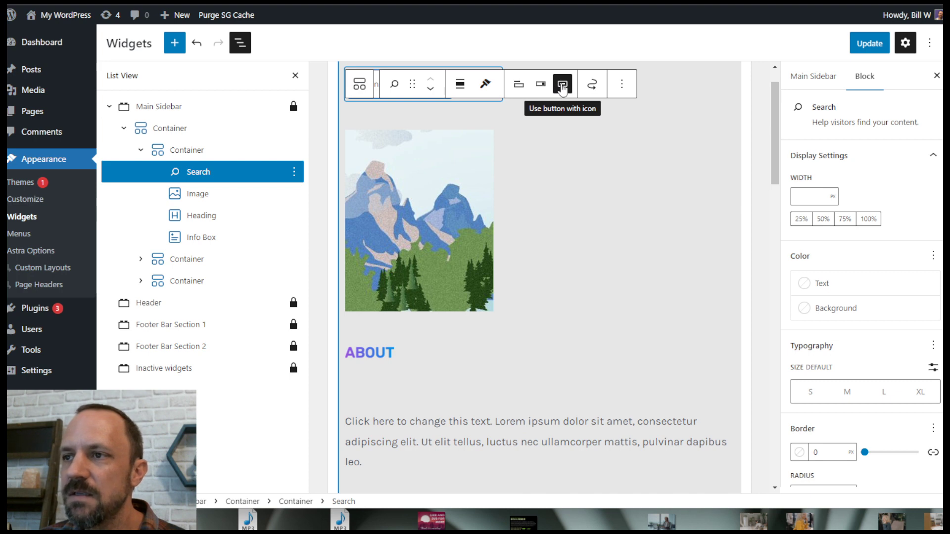
click(188, 199)
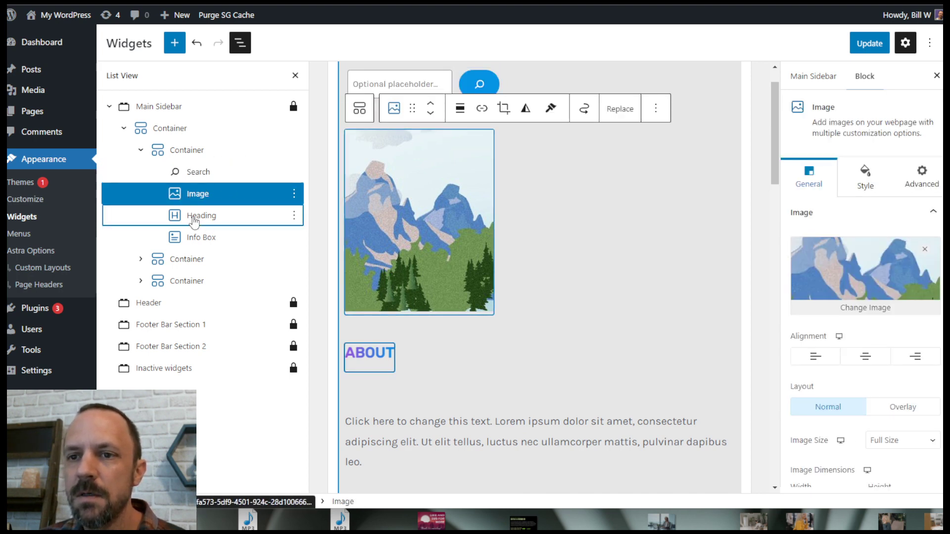
click(194, 222)
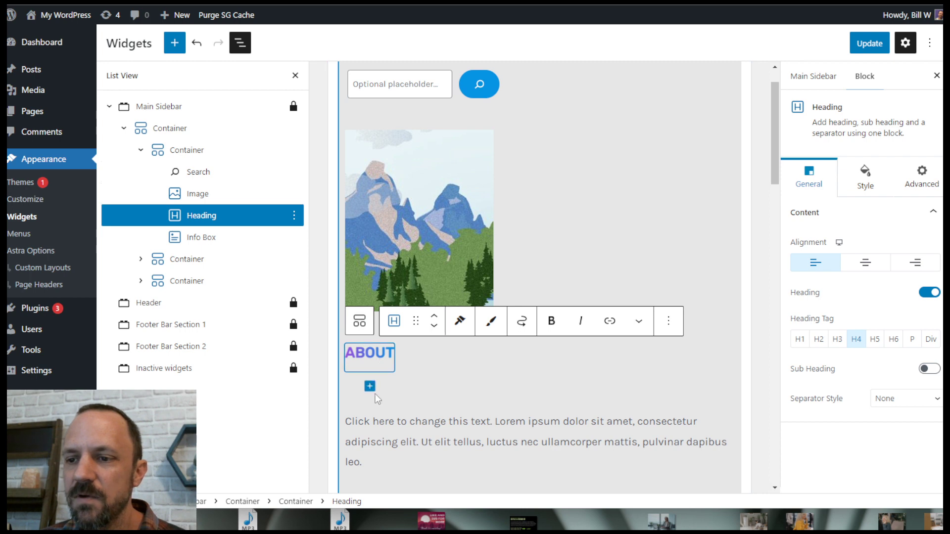
- Find the Spectra-style Heading block by searching for "head" and insert it directly below the ABOUT heading
click(369, 385)
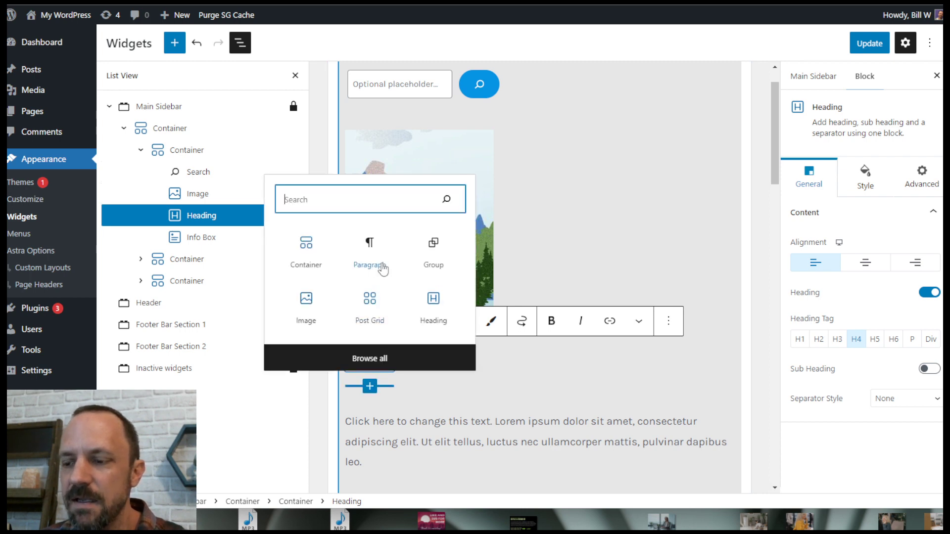
text(head)
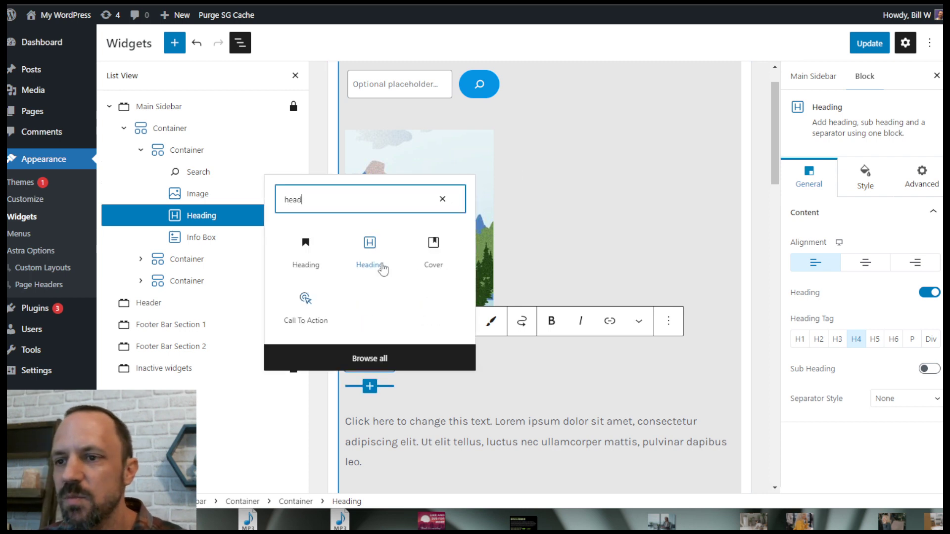
click(370, 251)
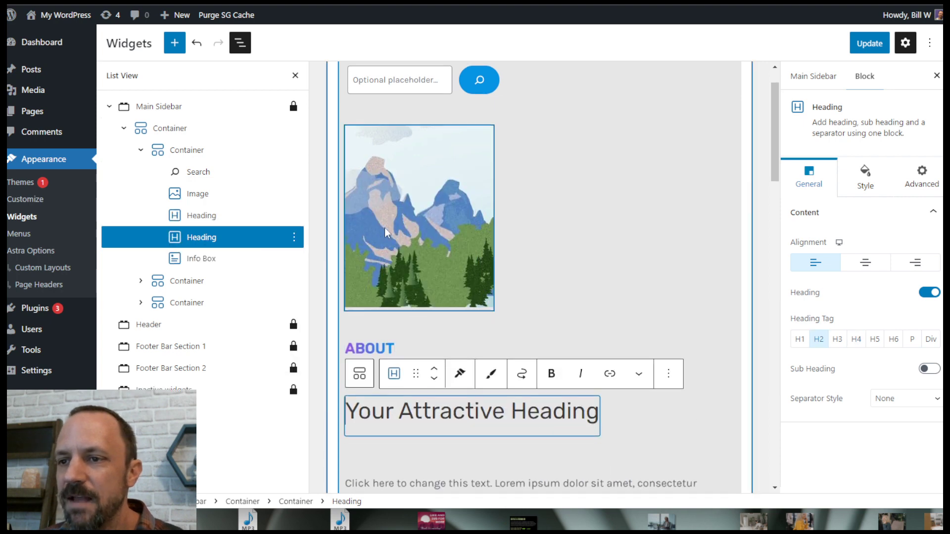
scroll(387, 233, down, 3)
- Select the new "Your Attractive Heading" block and set its heading tag to H4
right_click(195, 237)
click(182, 239)
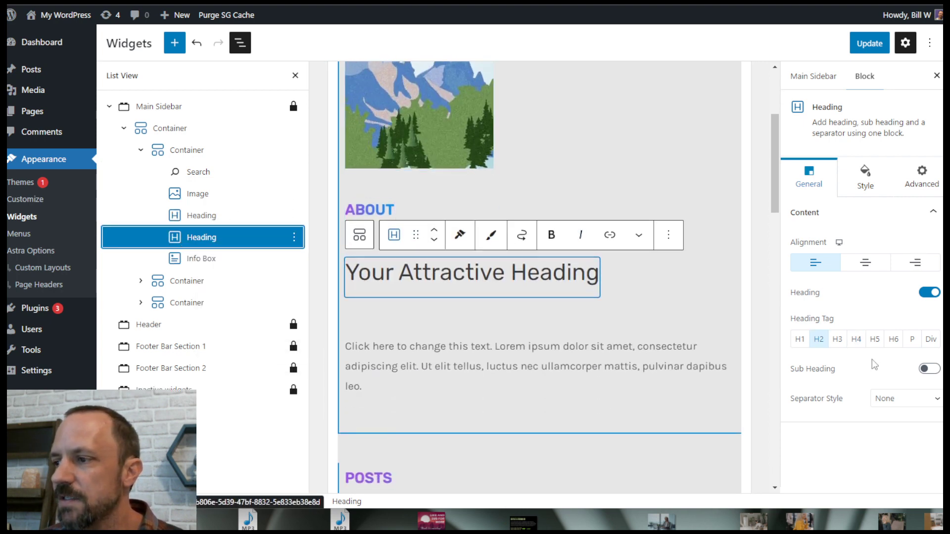
click(856, 340)
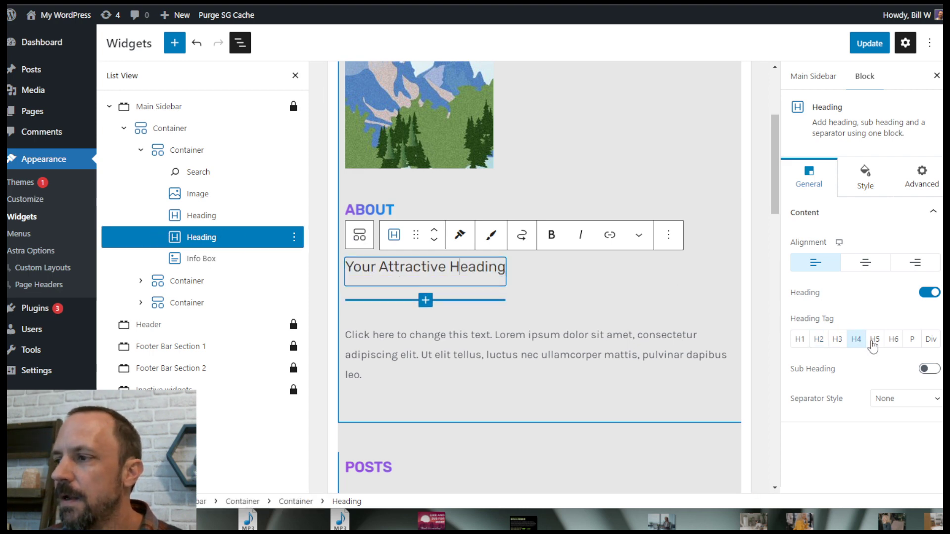
- Apply the gradient text color to the "Your Attractive Heading" block
click(865, 177)
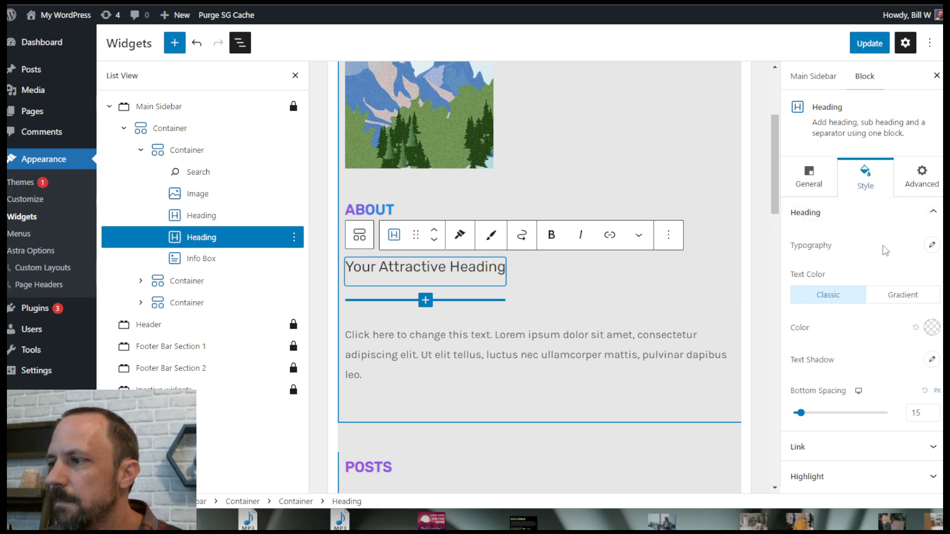
click(930, 245)
click(930, 246)
click(808, 173)
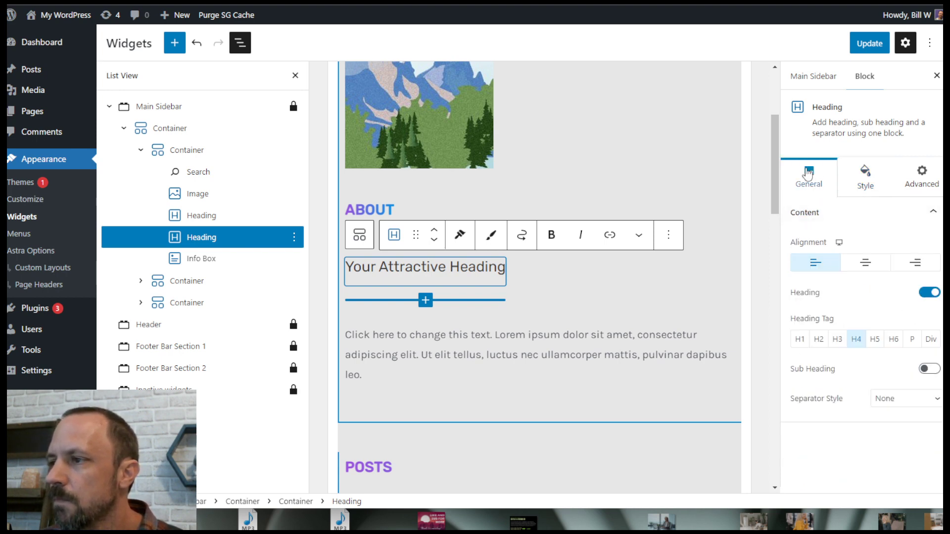
click(864, 178)
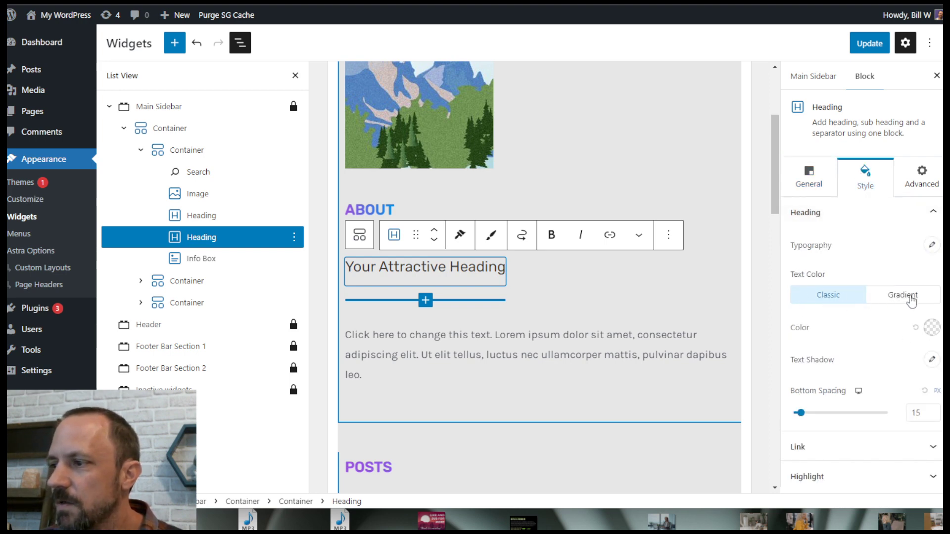
click(911, 299)
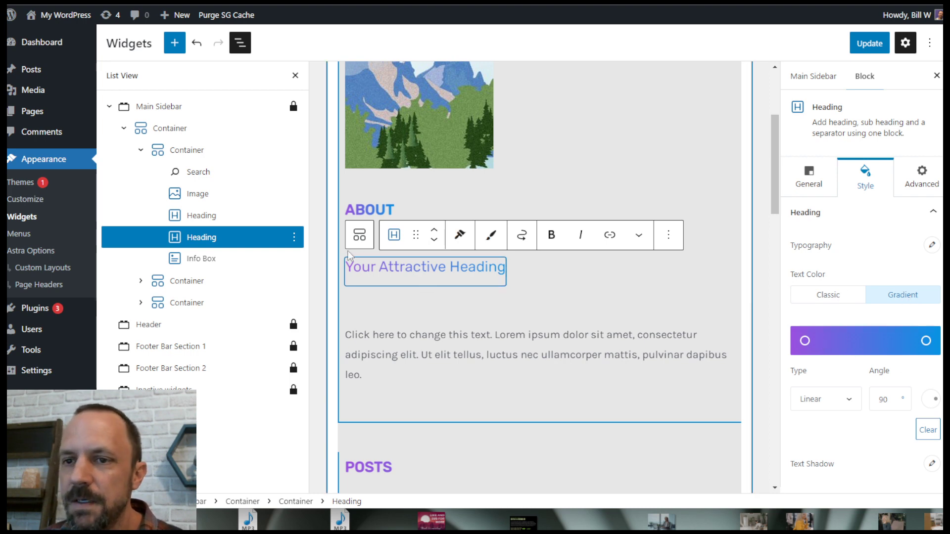
- Remove the "Your Attractive Heading" block below the ABOUT heading
click(294, 238)
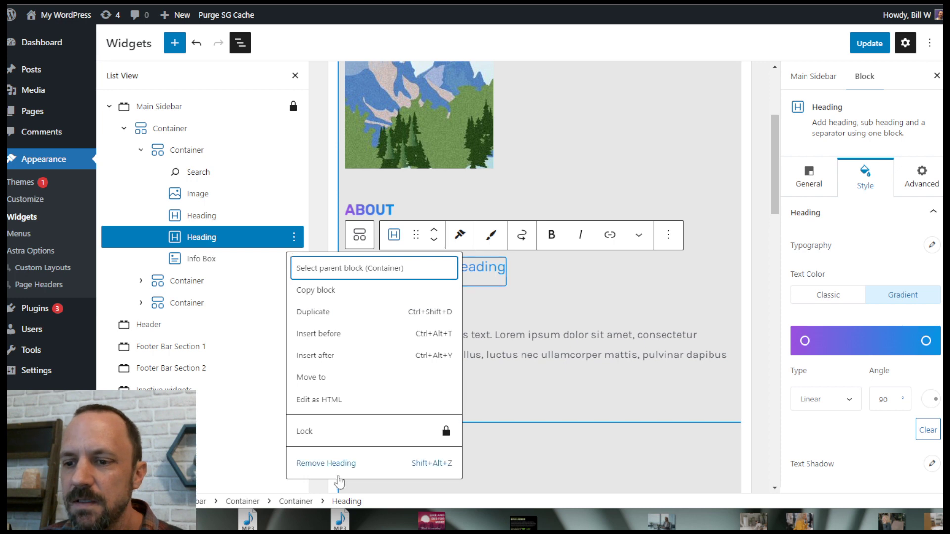
click(340, 463)
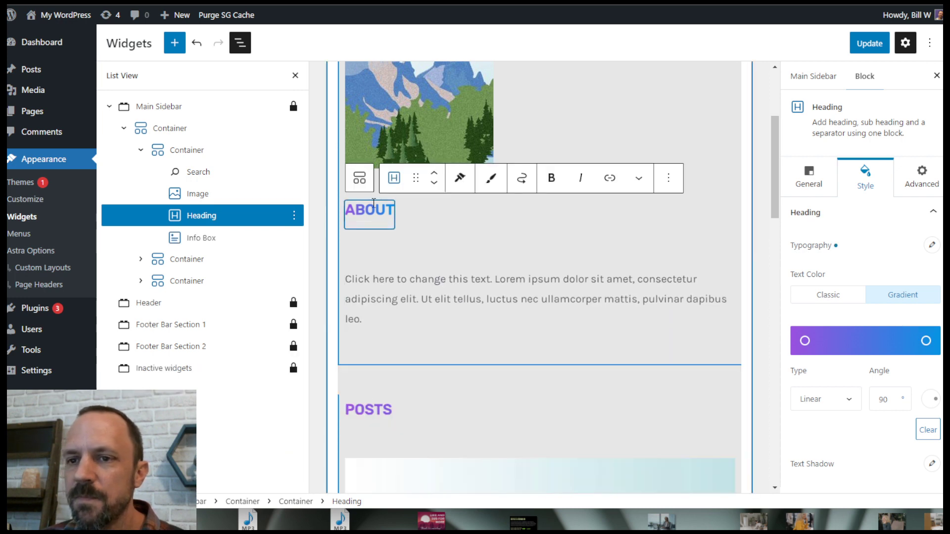
- Inspect the Info Box block under ABOUT and the first inner container's block options
click(200, 235)
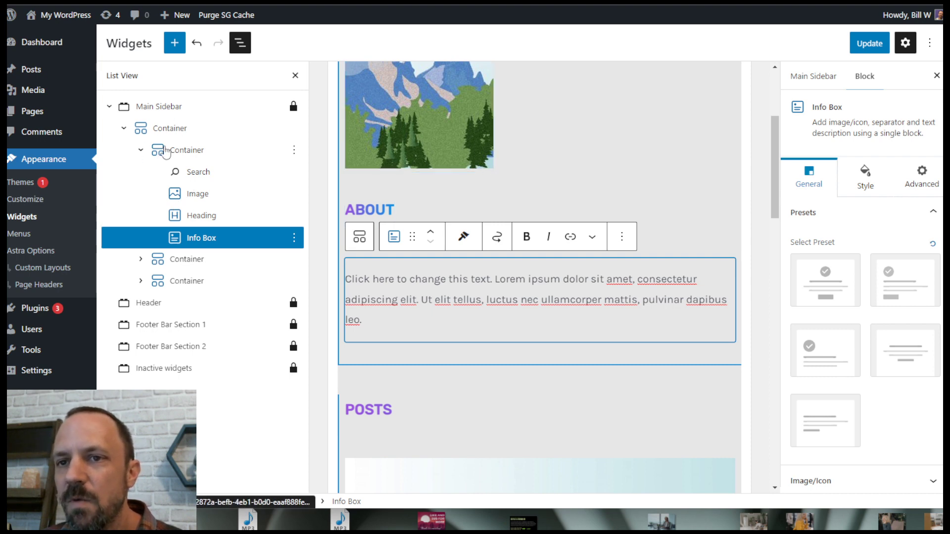
click(168, 150)
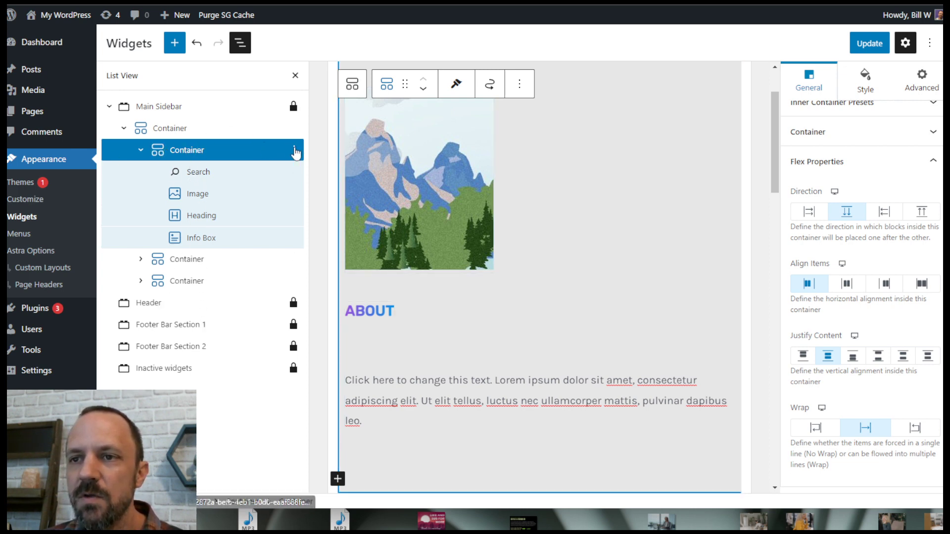
click(295, 150)
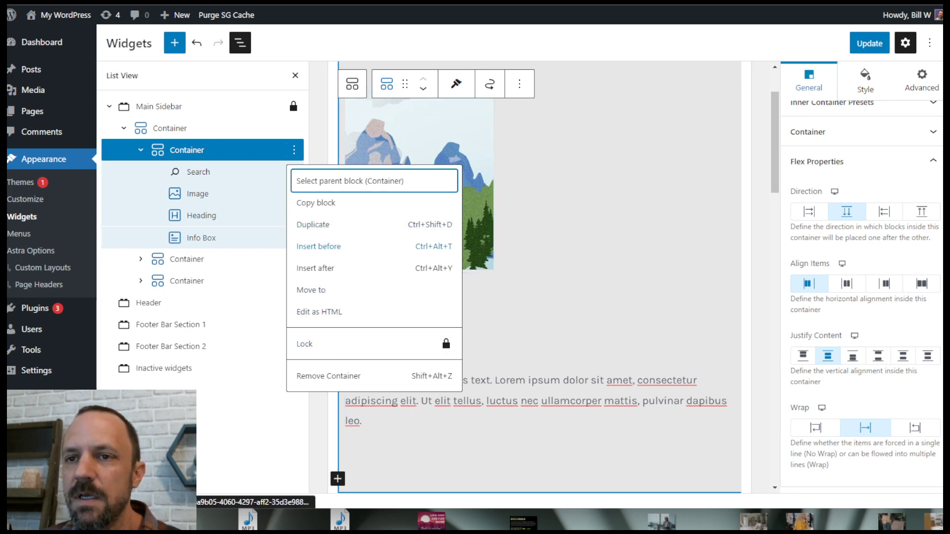
click(261, 161)
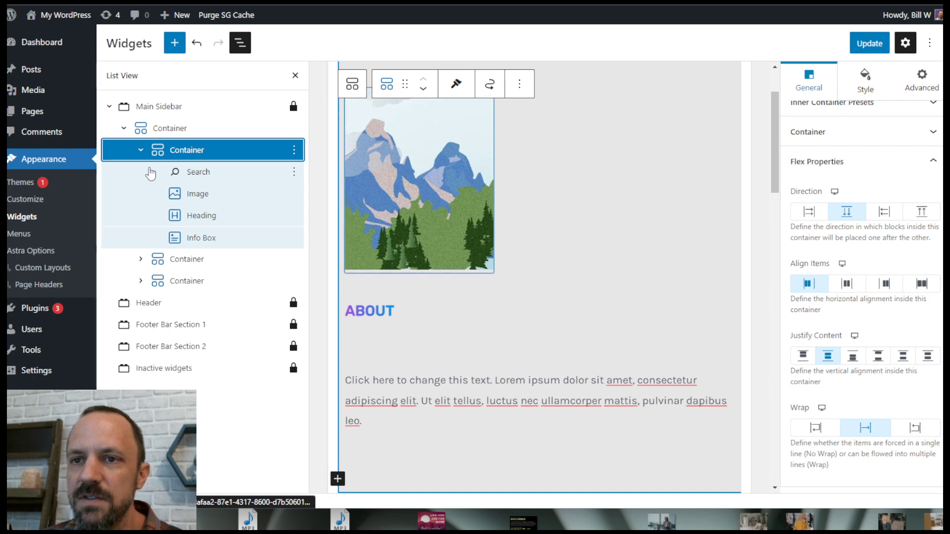
- Review the border style, width, radius and color settings of the first inner container
click(864, 81)
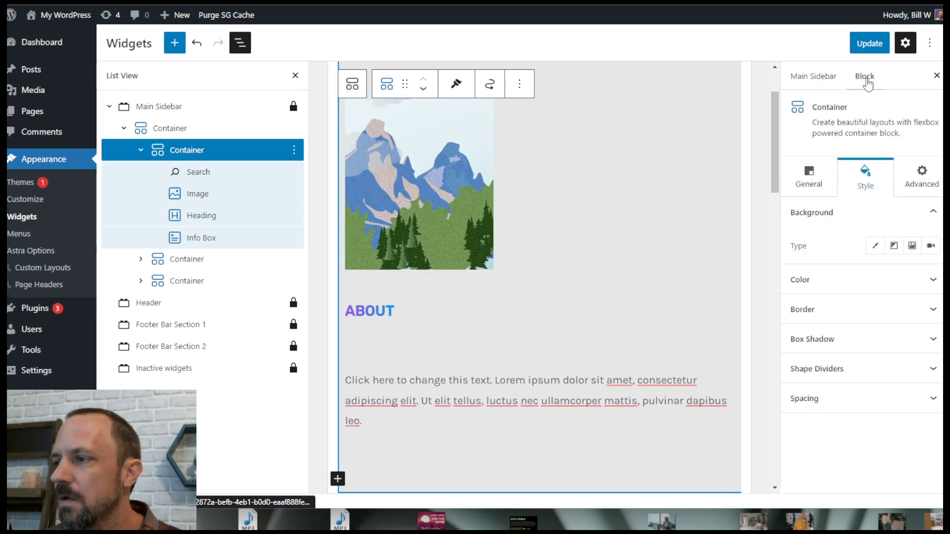
click(917, 310)
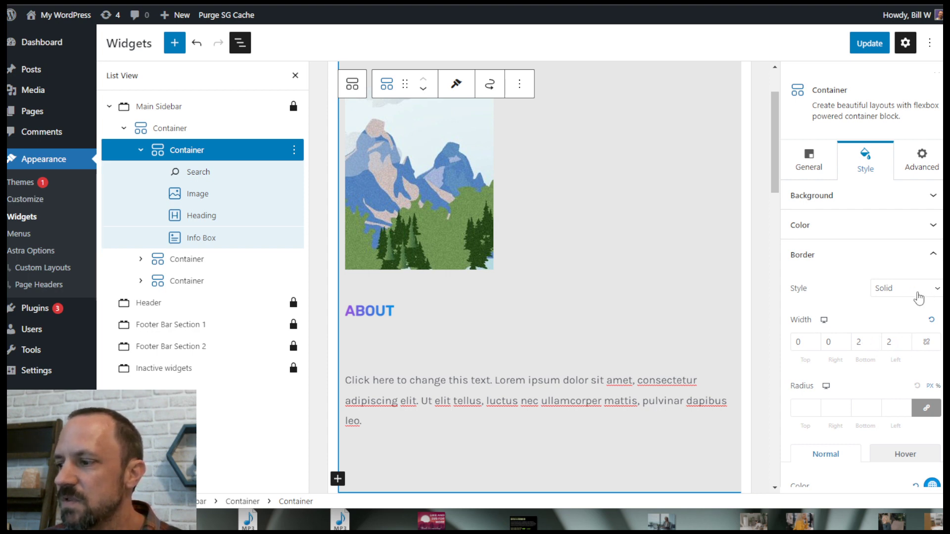
scroll(896, 437, down, 3)
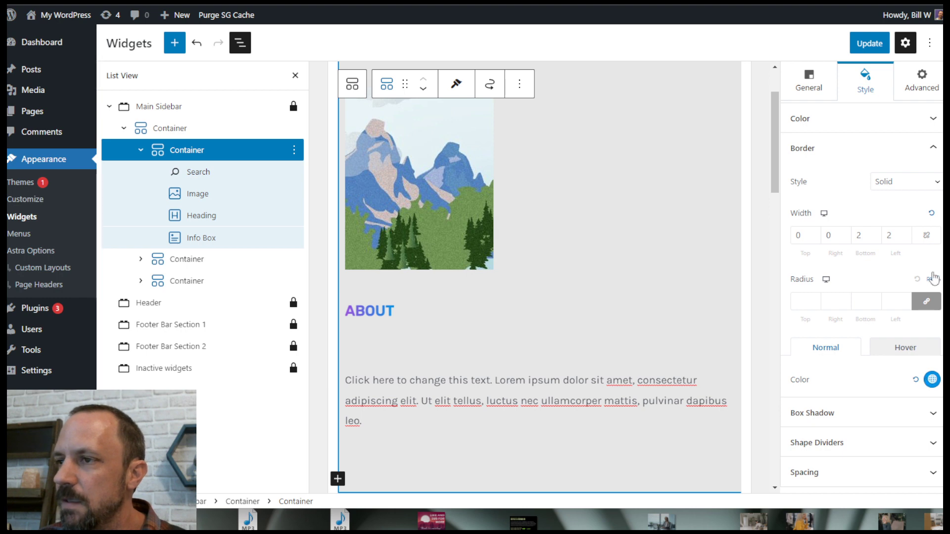
scroll(776, 167, down, 1)
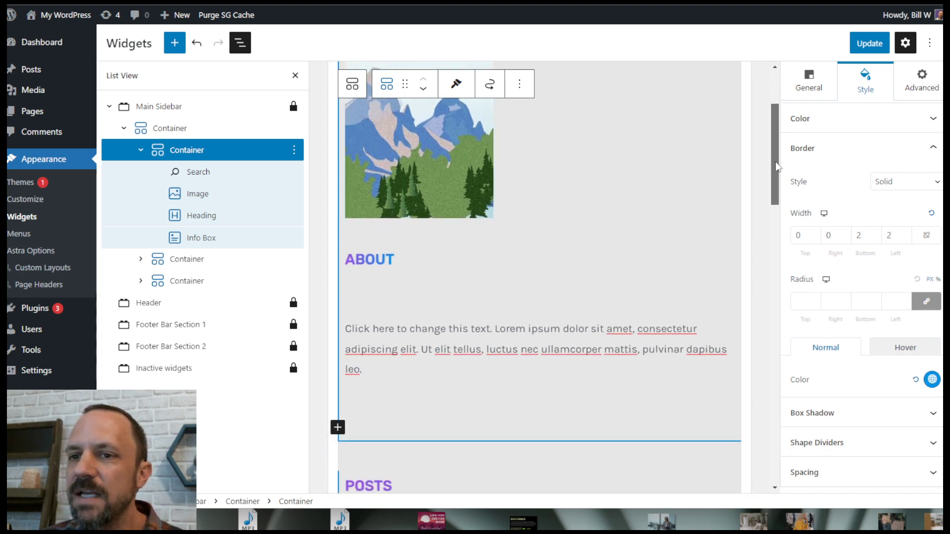
- Collapse the first inner container, expand the second one and inspect its POSTS Heading and Post Grid blocks
click(141, 150)
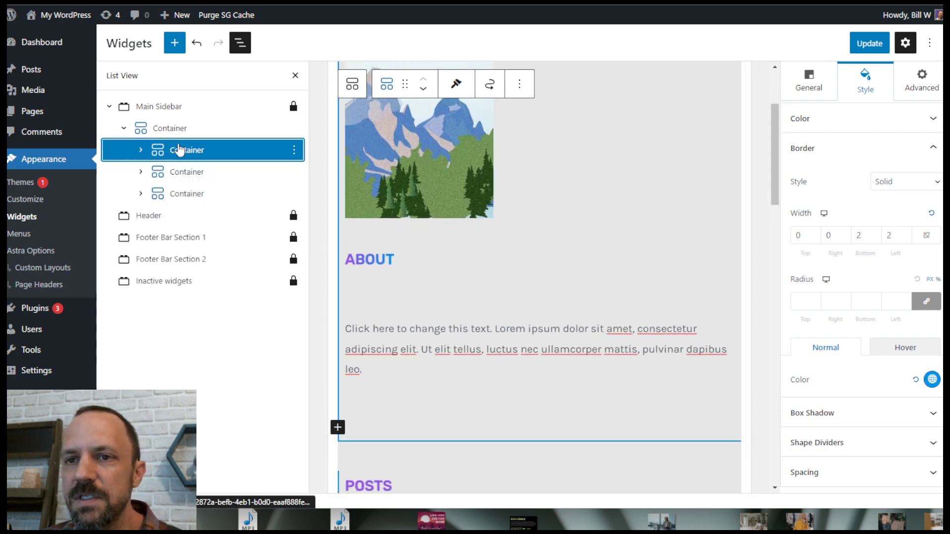
click(167, 173)
click(141, 172)
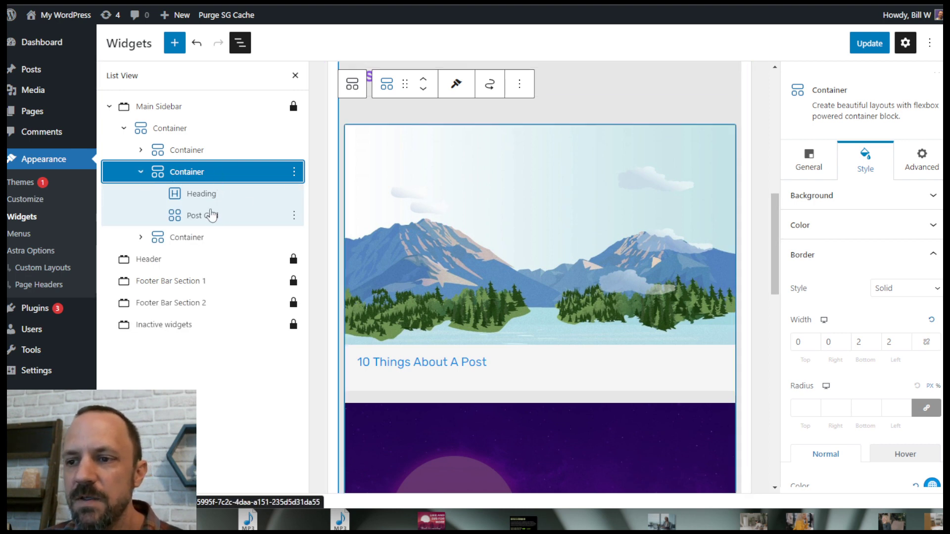
scroll(361, 248, up, 3)
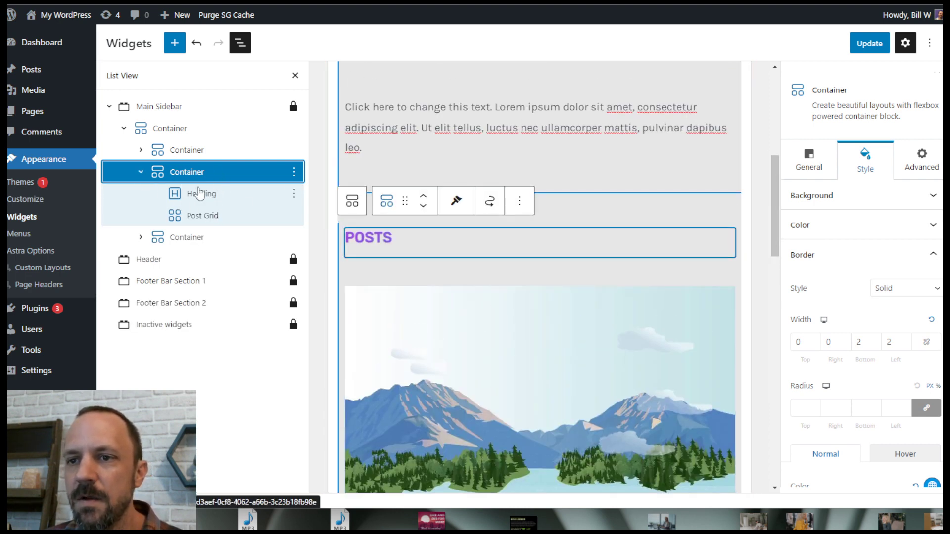
click(188, 194)
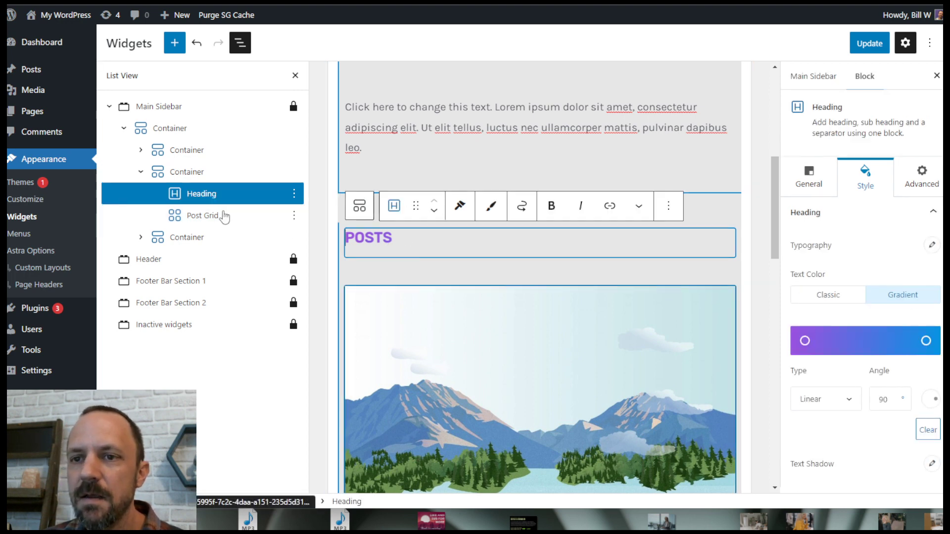
click(199, 220)
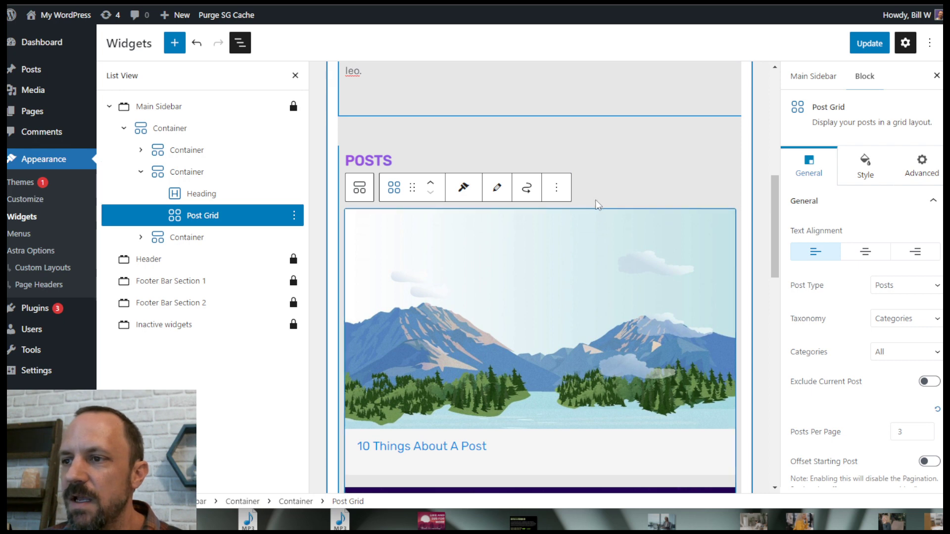
- Insert an empty block before the Post Grid and search the available blocks for "pos"
click(293, 215)
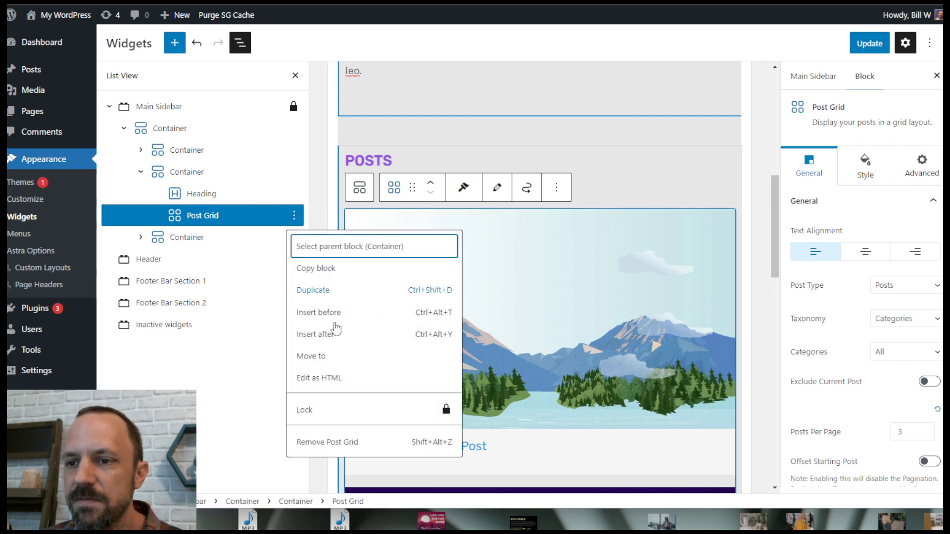
click(363, 316)
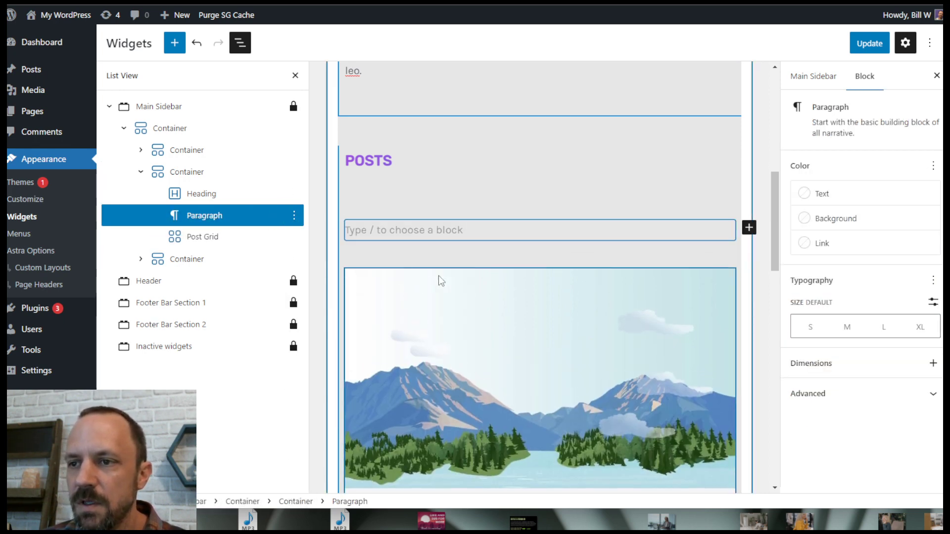
click(749, 228)
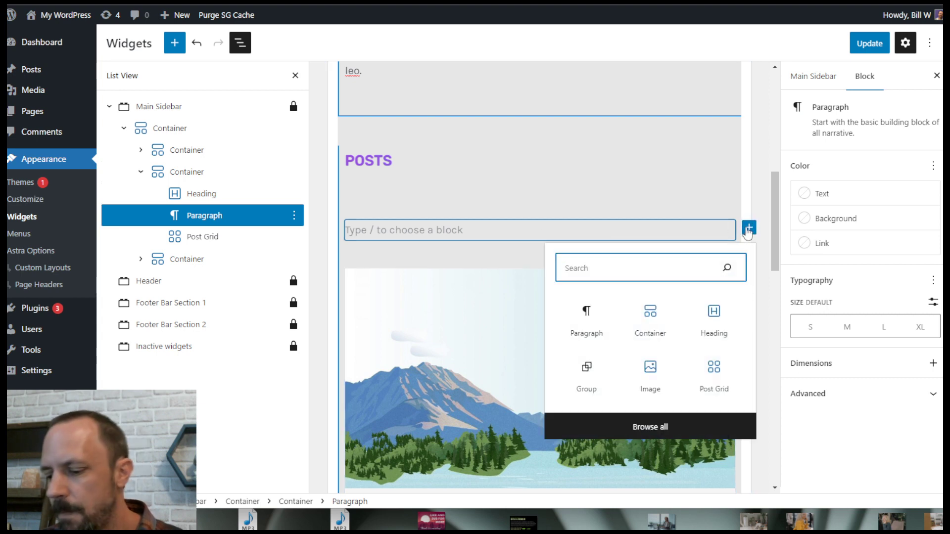
text(pos)
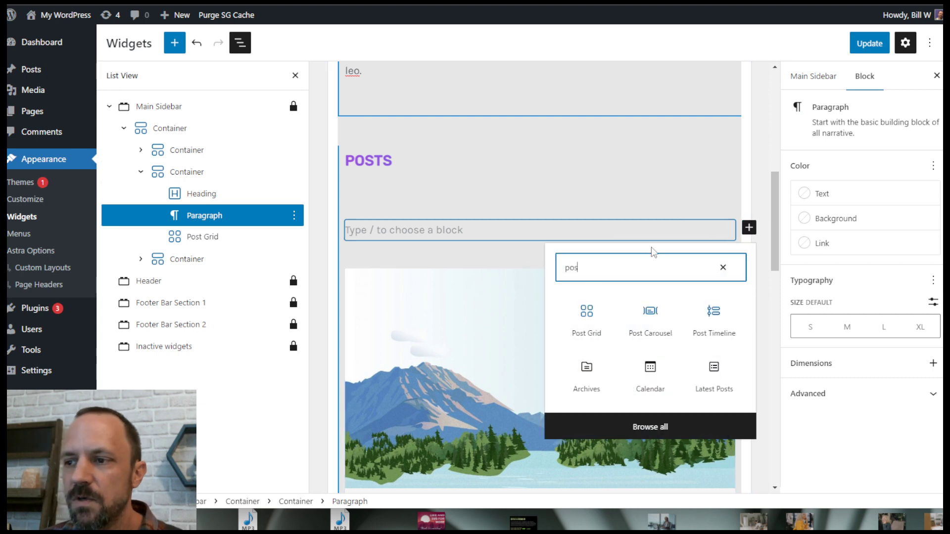
click(449, 247)
- Remove the empty Paragraph block between the POSTS heading and the Post Grid
click(294, 217)
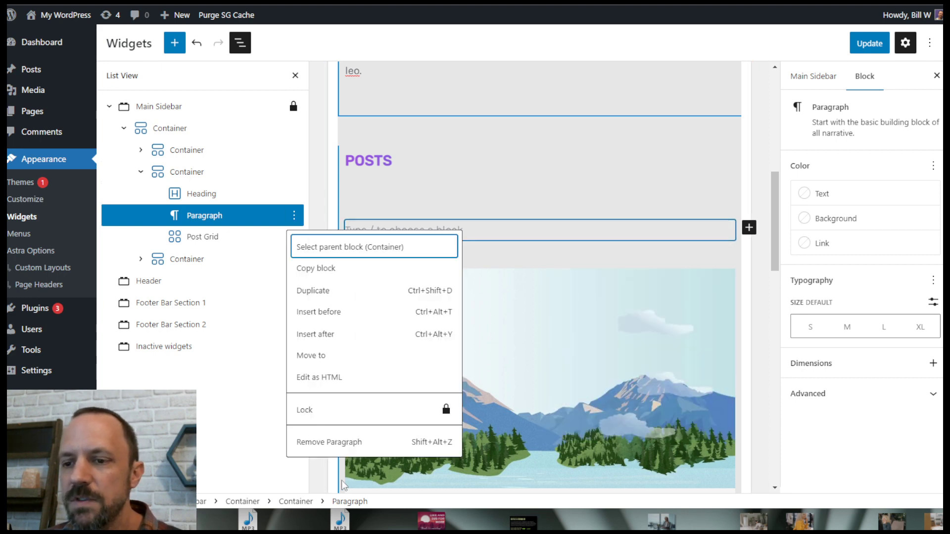
drag(296, 441, 341, 440)
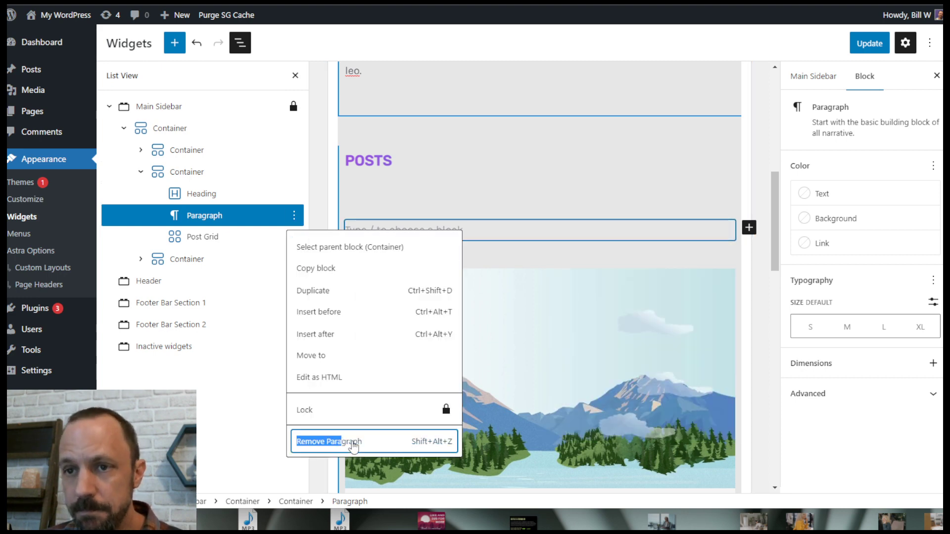
click(352, 440)
- Select the Post Grid and review its post type, taxonomy and category options
click(213, 216)
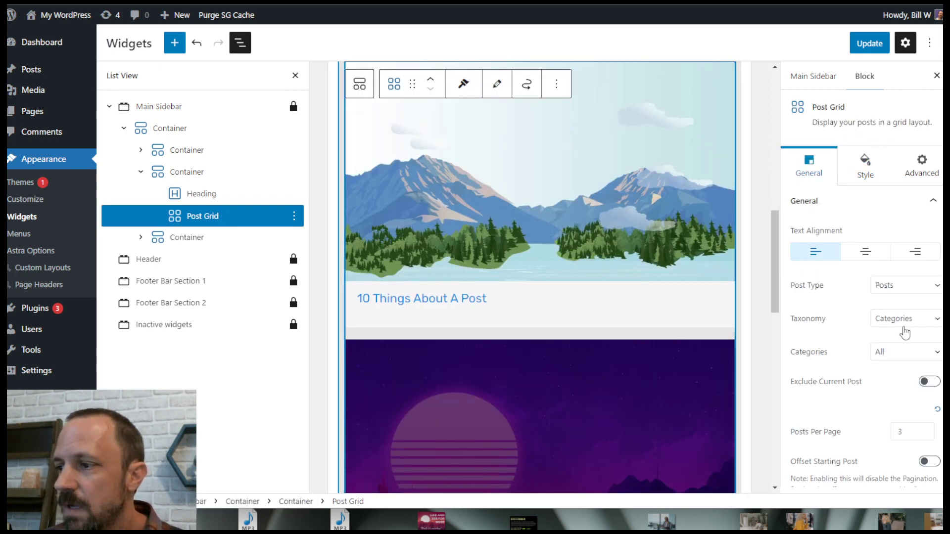
scroll(775, 255, up, 1)
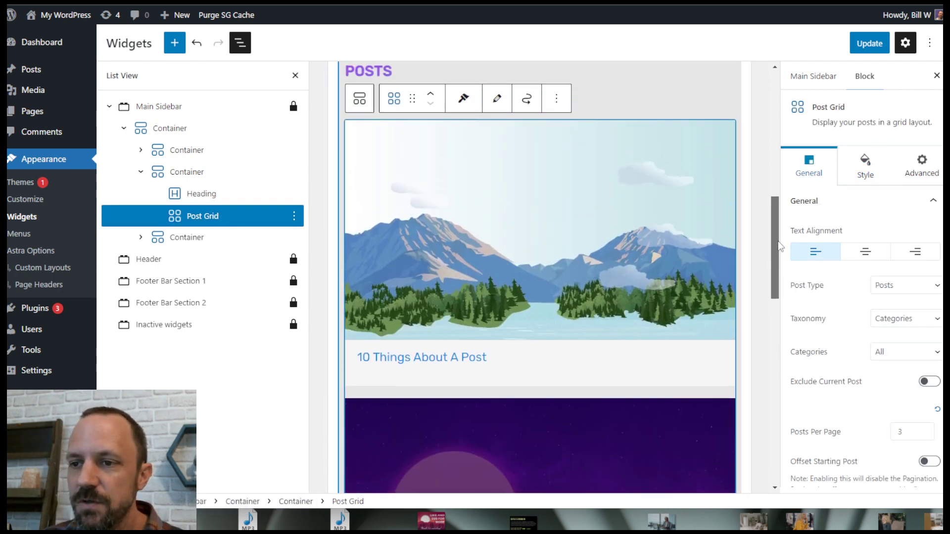
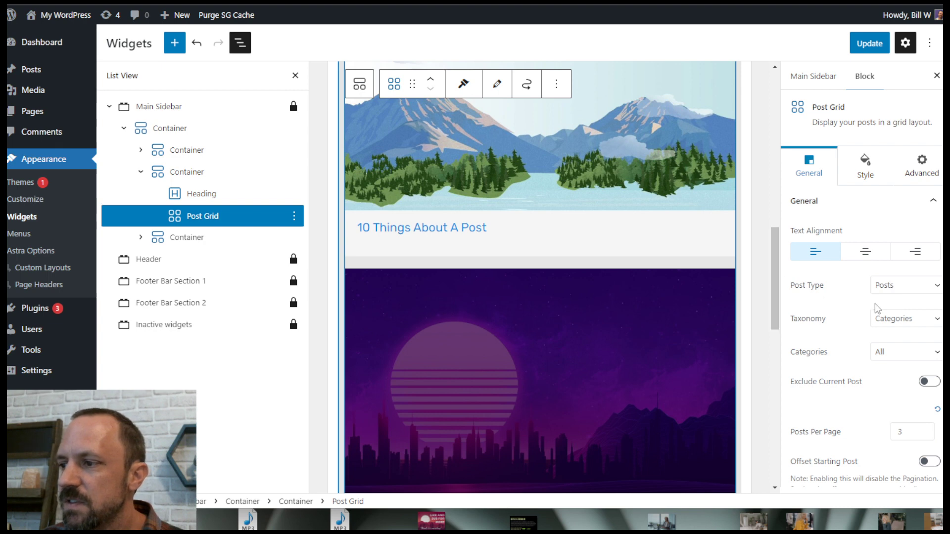
click(889, 356)
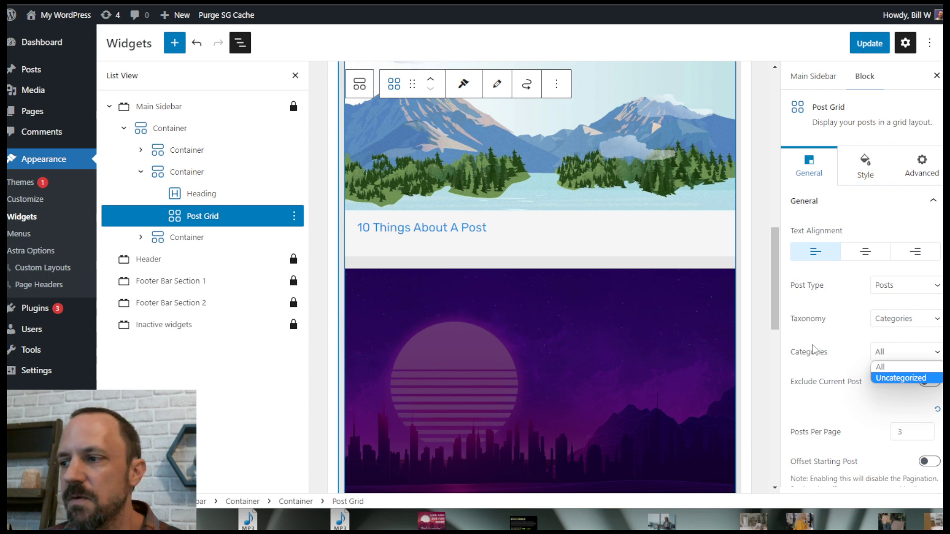
click(841, 361)
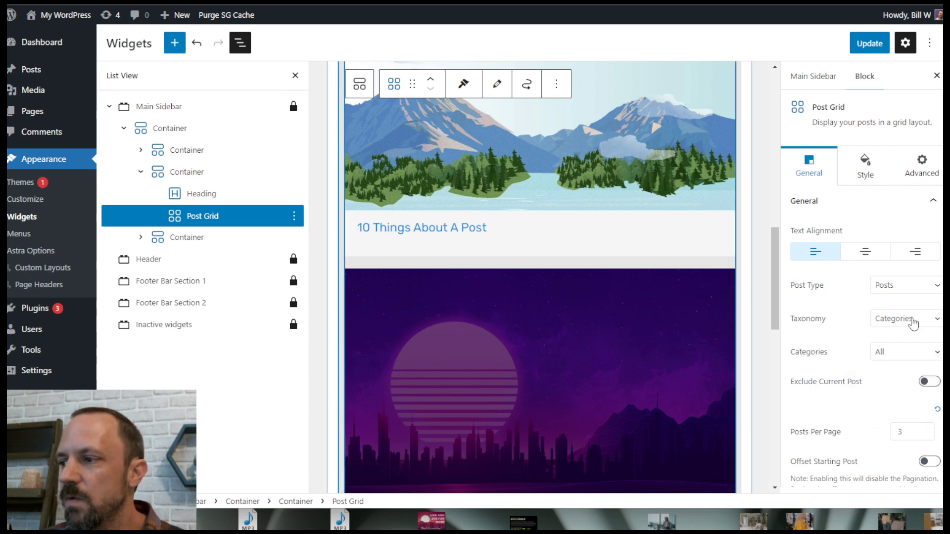
click(890, 352)
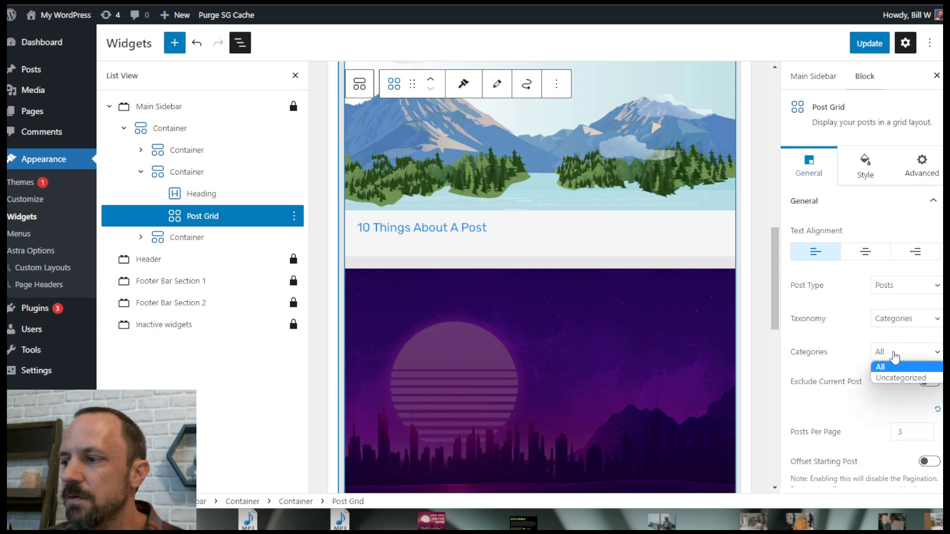
click(885, 357)
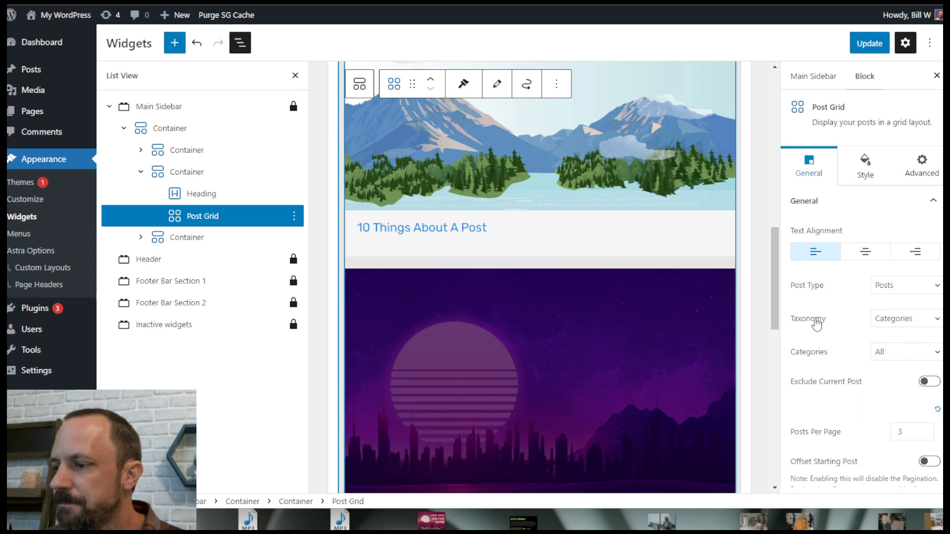
- Set the Post Grid's number of columns to 1
scroll(862, 299, down, 8)
scroll(848, 286, up, 5)
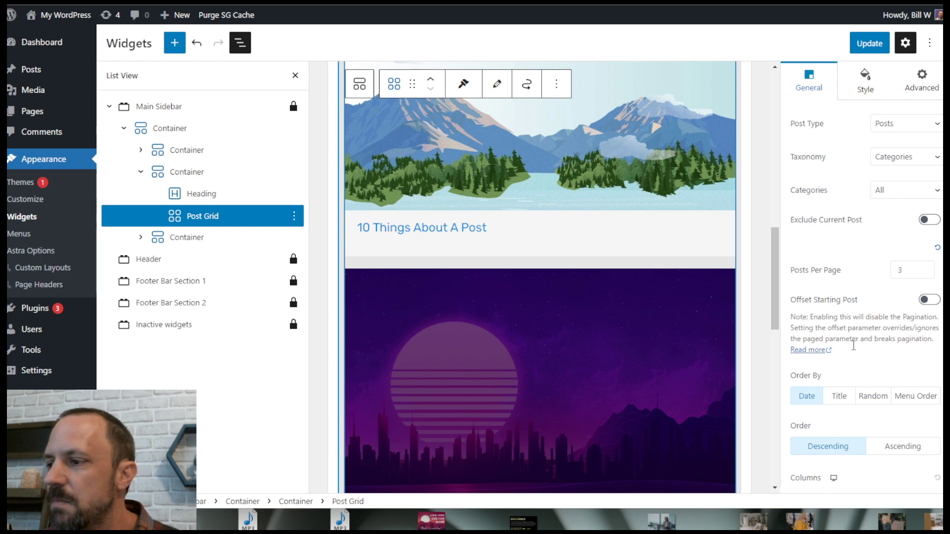
scroll(854, 346, down, 5)
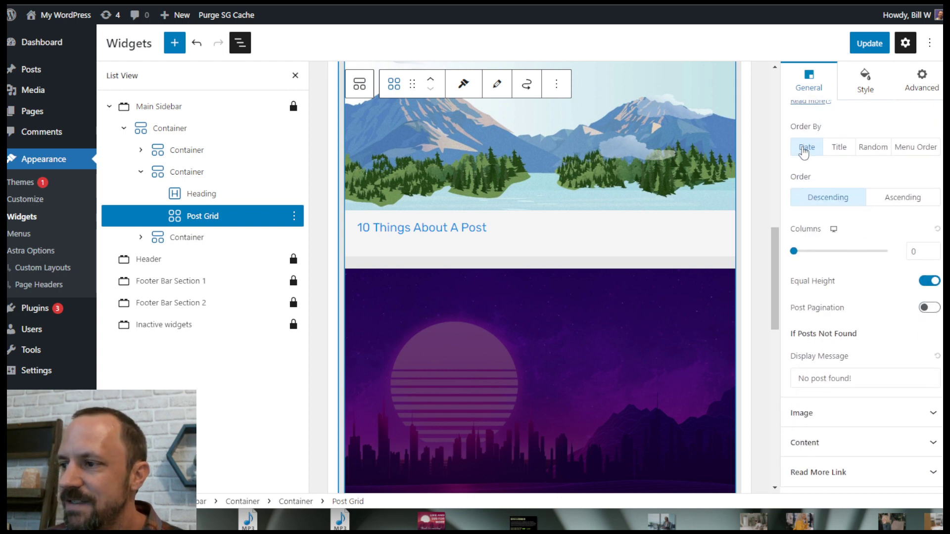
click(935, 250)
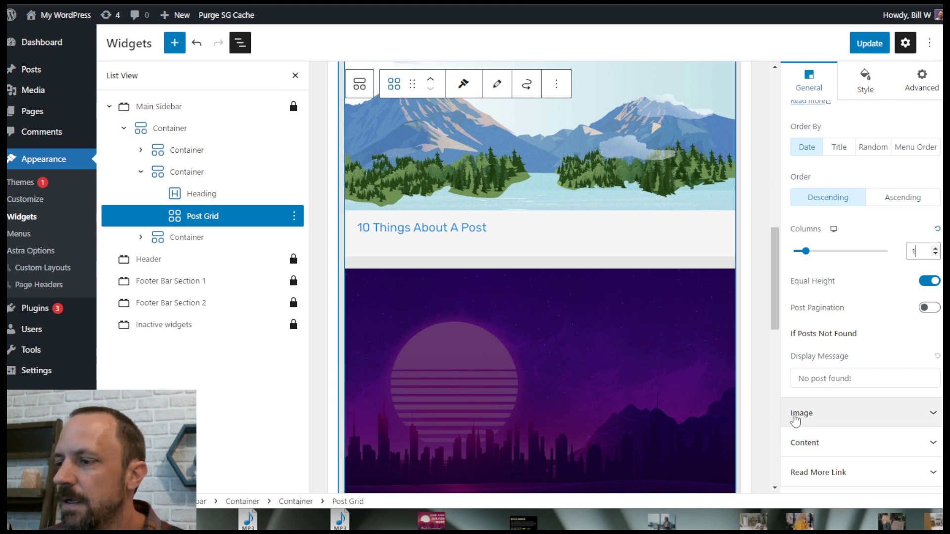
- Review the POSTS section's Post Grid style layout, featured image and content display options
click(866, 77)
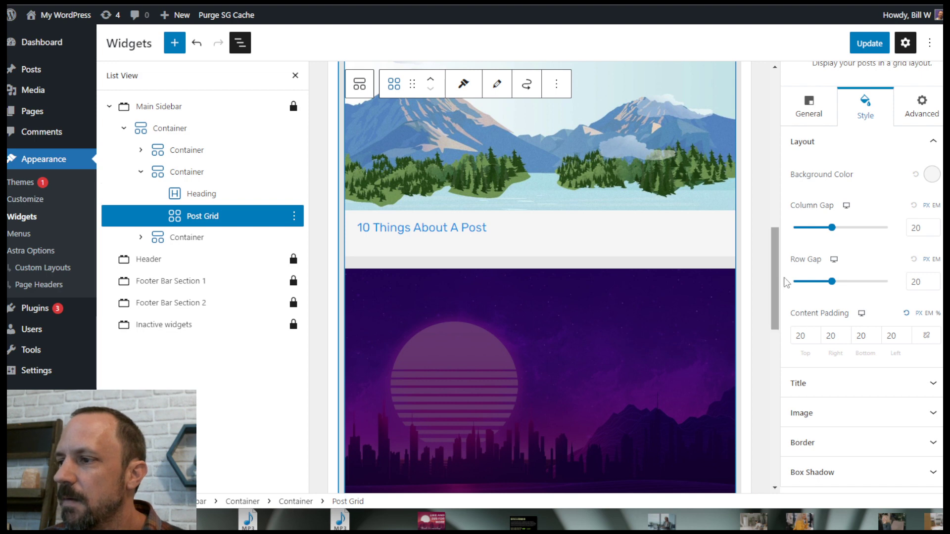
click(811, 105)
scroll(817, 370, down, 7)
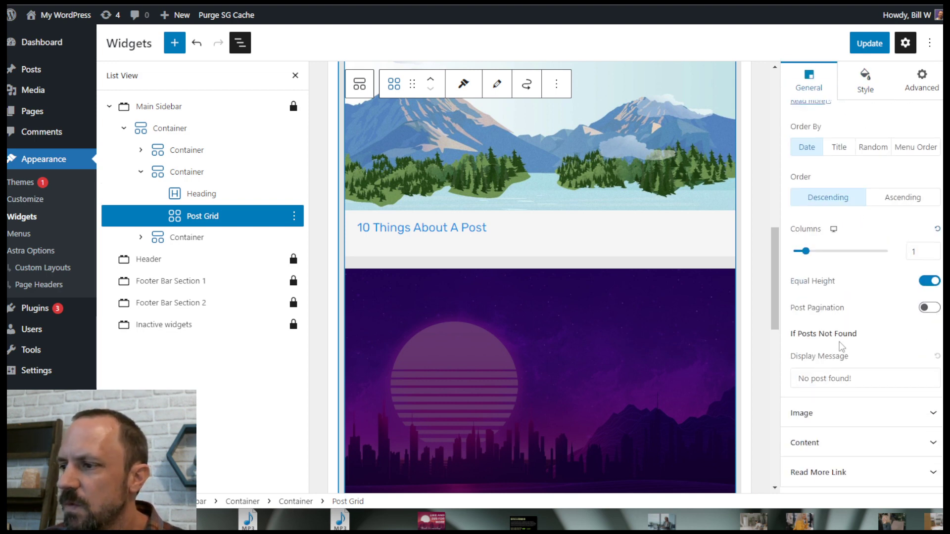
click(846, 416)
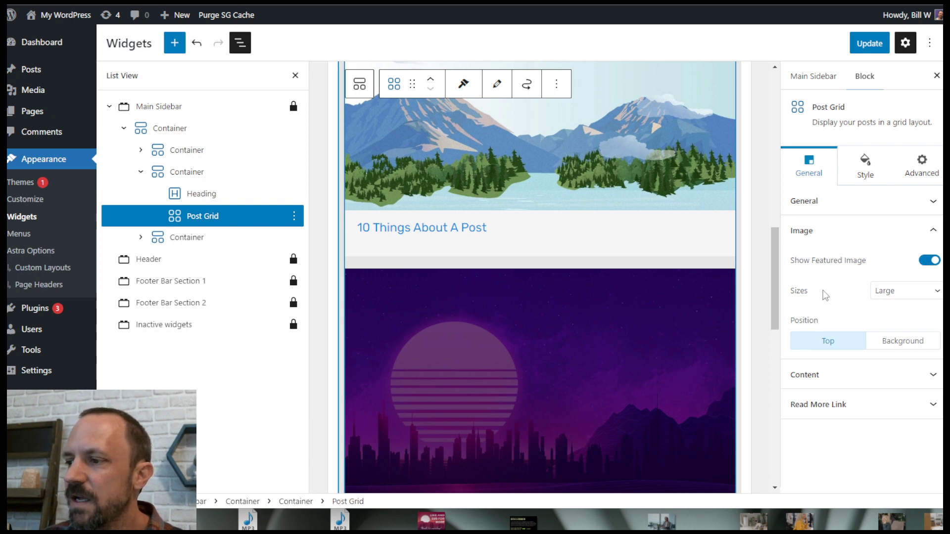
click(841, 380)
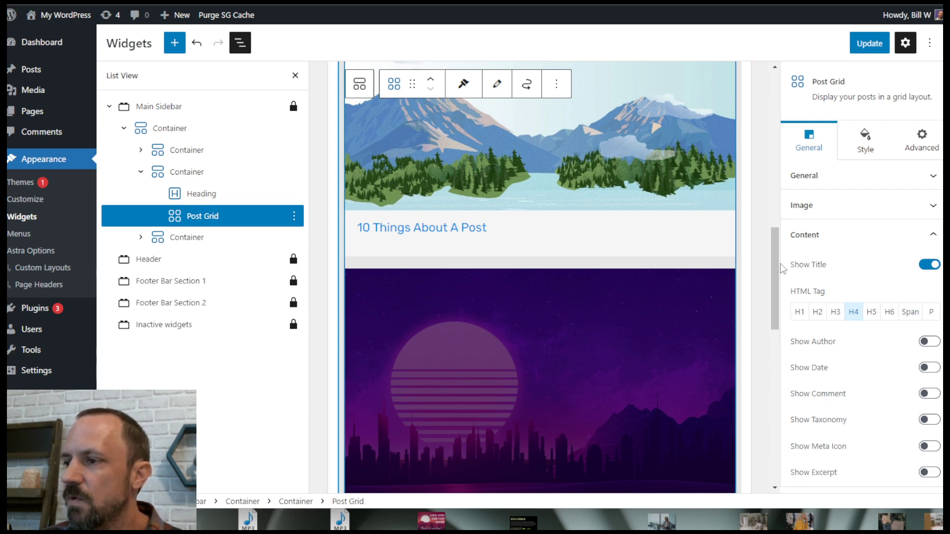
drag(779, 263, 779, 293)
scroll(863, 336, down, 1)
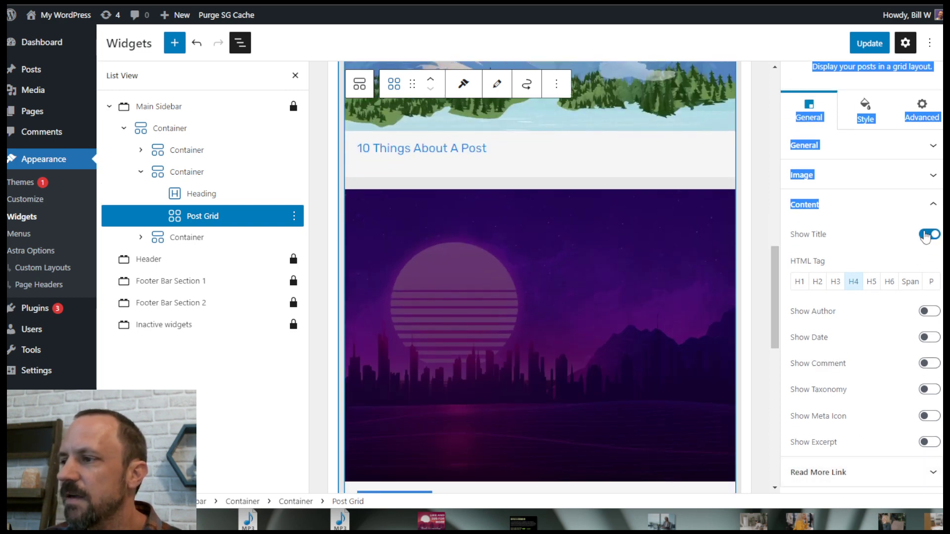
- Expand the YOU MIGHT LIKE container and examine its Post Grid's featured image setting
drag(781, 266, 773, 360)
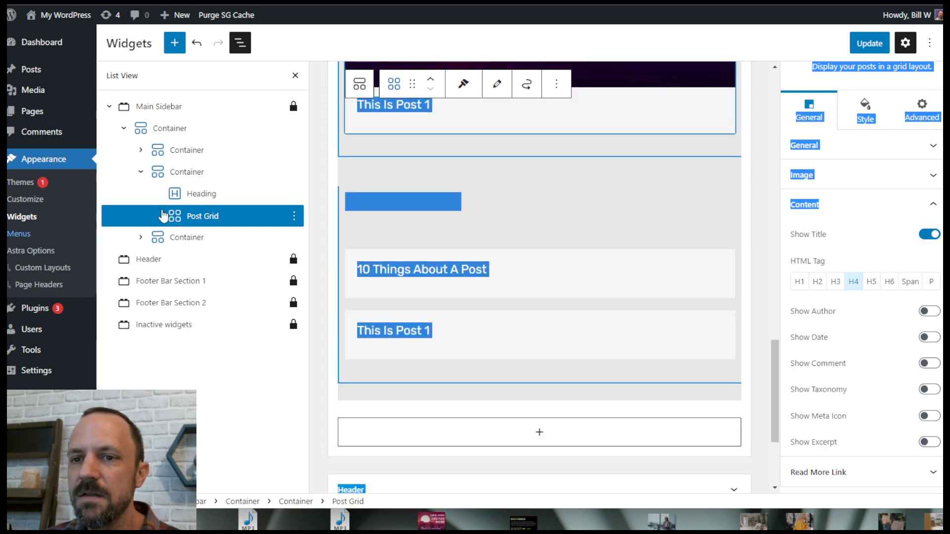
click(183, 238)
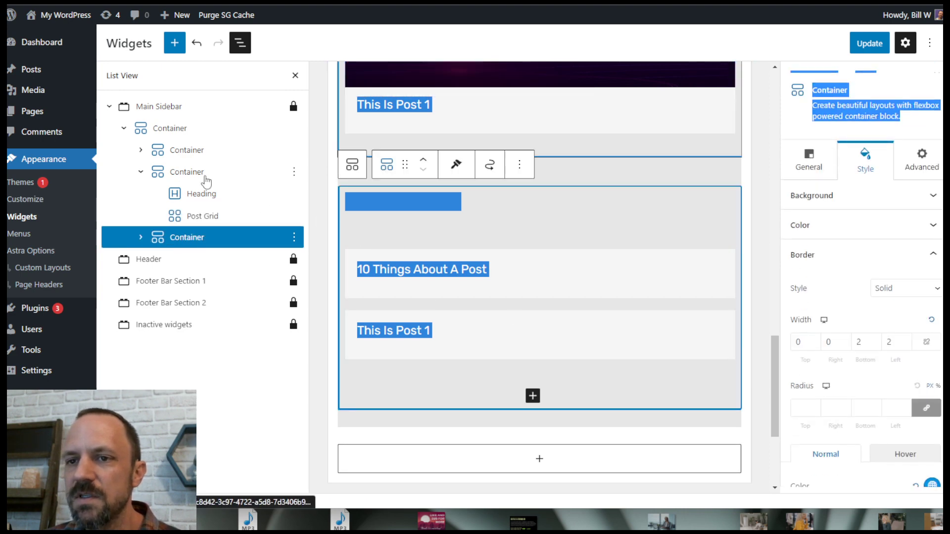
click(663, 221)
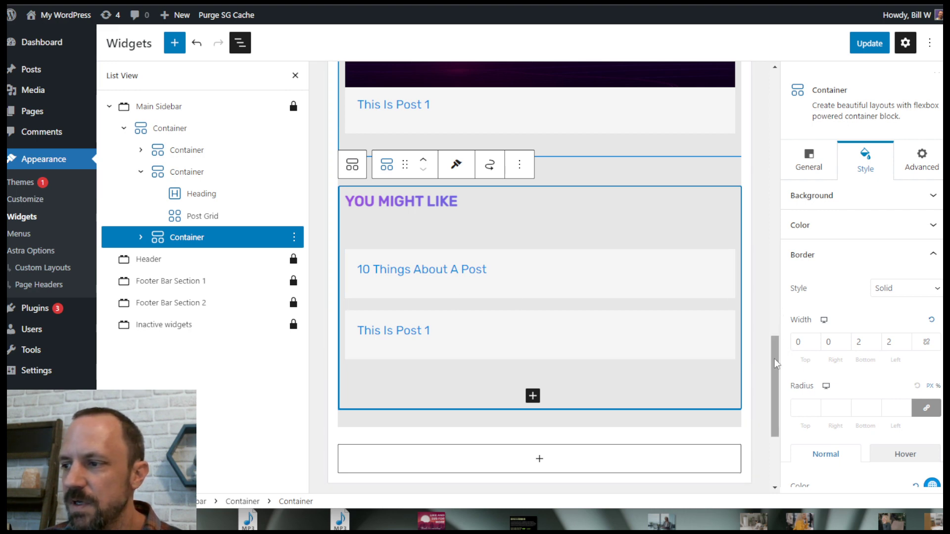
scroll(776, 371, down, 1)
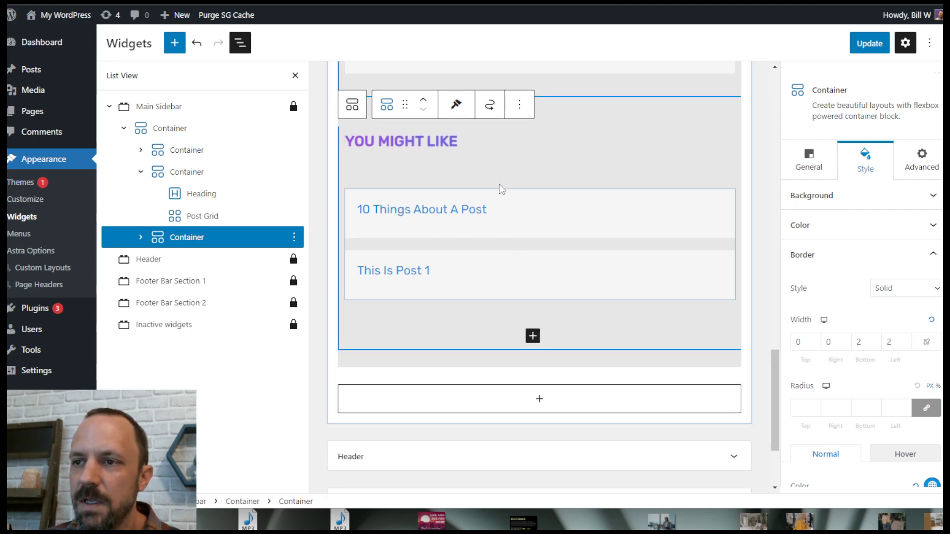
click(141, 238)
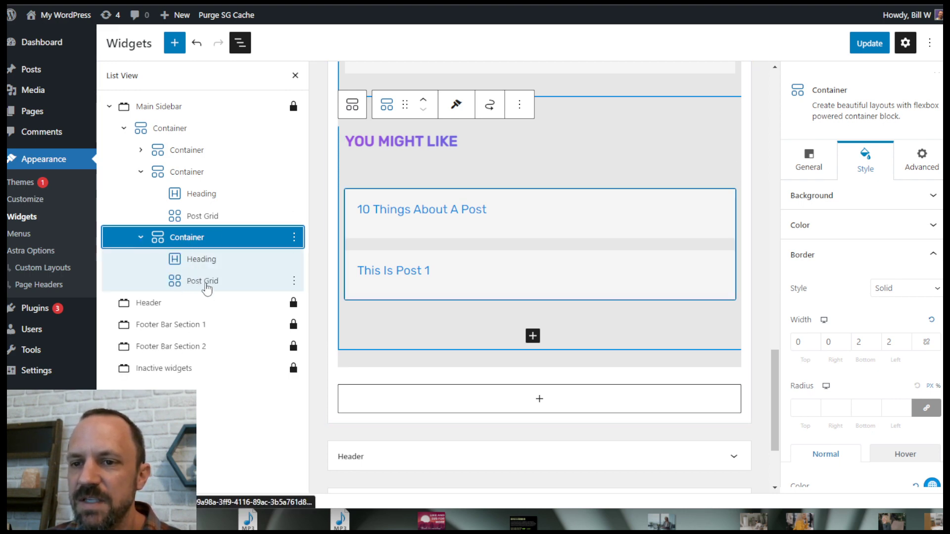
click(200, 281)
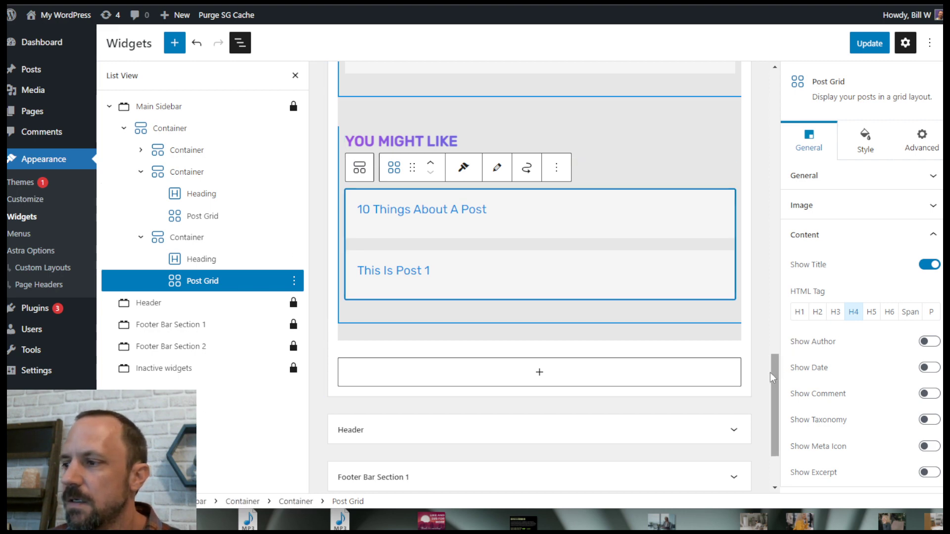
drag(769, 373, 769, 387)
click(875, 218)
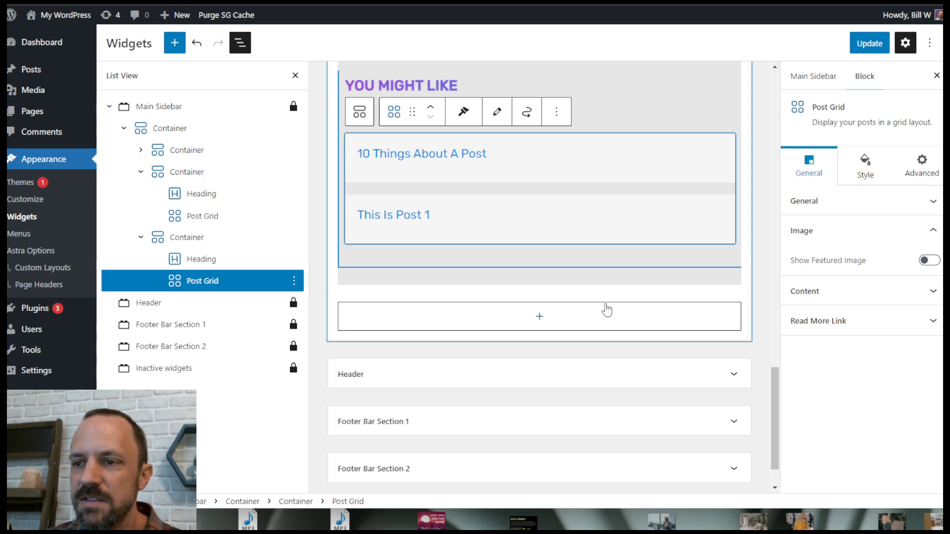
- Examine the settings of the first container's image and the styling of its ABOUT heading
drag(774, 372, 581, 106)
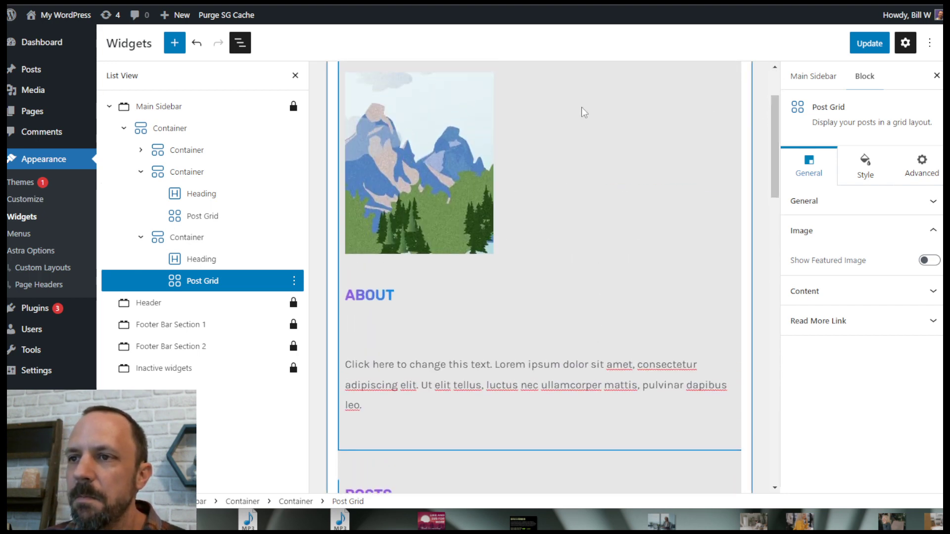
click(413, 144)
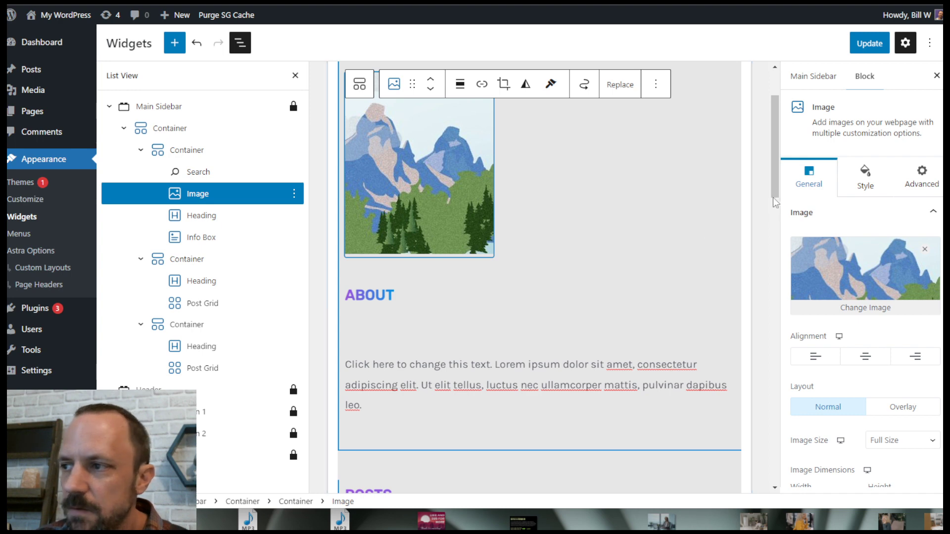
click(376, 291)
drag(772, 133, 775, 169)
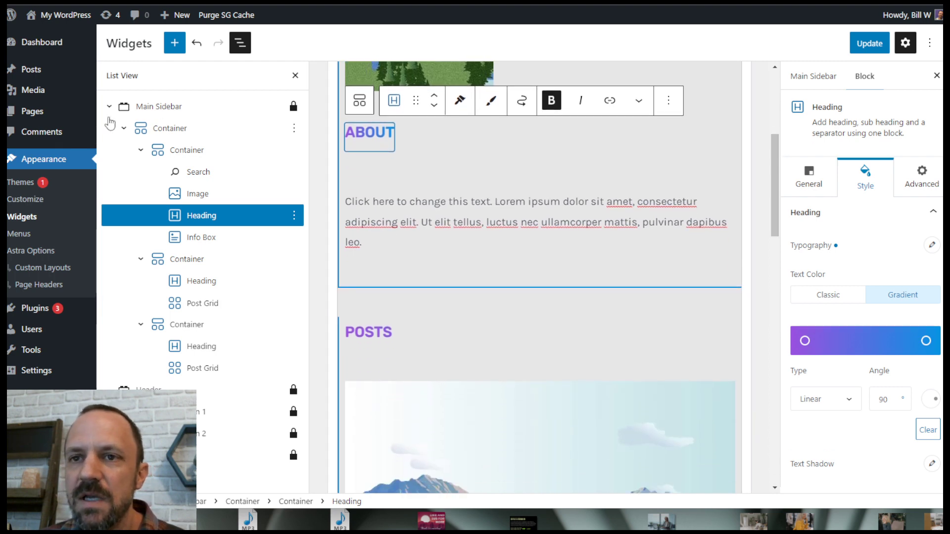